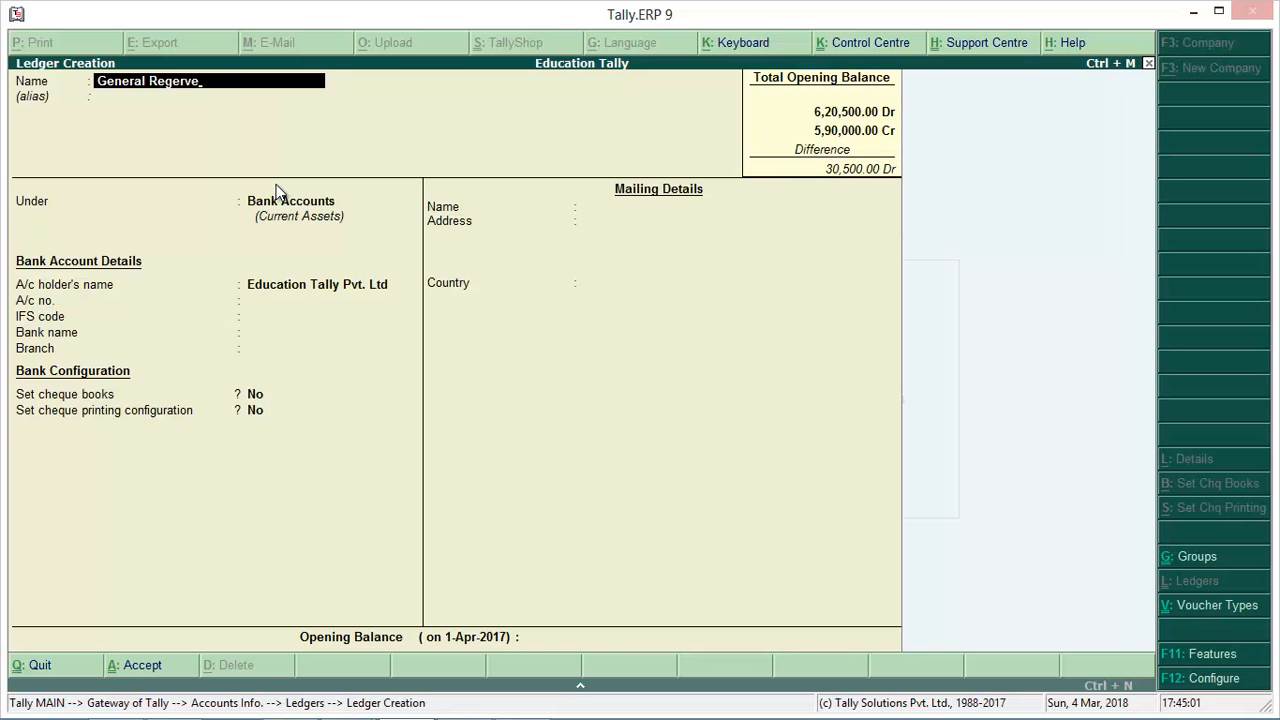
Name the new ledger General Reserve and leave its alias blank
key(BackSpace)
key(BackSpace)
key(BackSpace)
key(BackSpace)
key(BackSpace)
text(seer)
key(BackSpace)
text(rve)
key(Return)
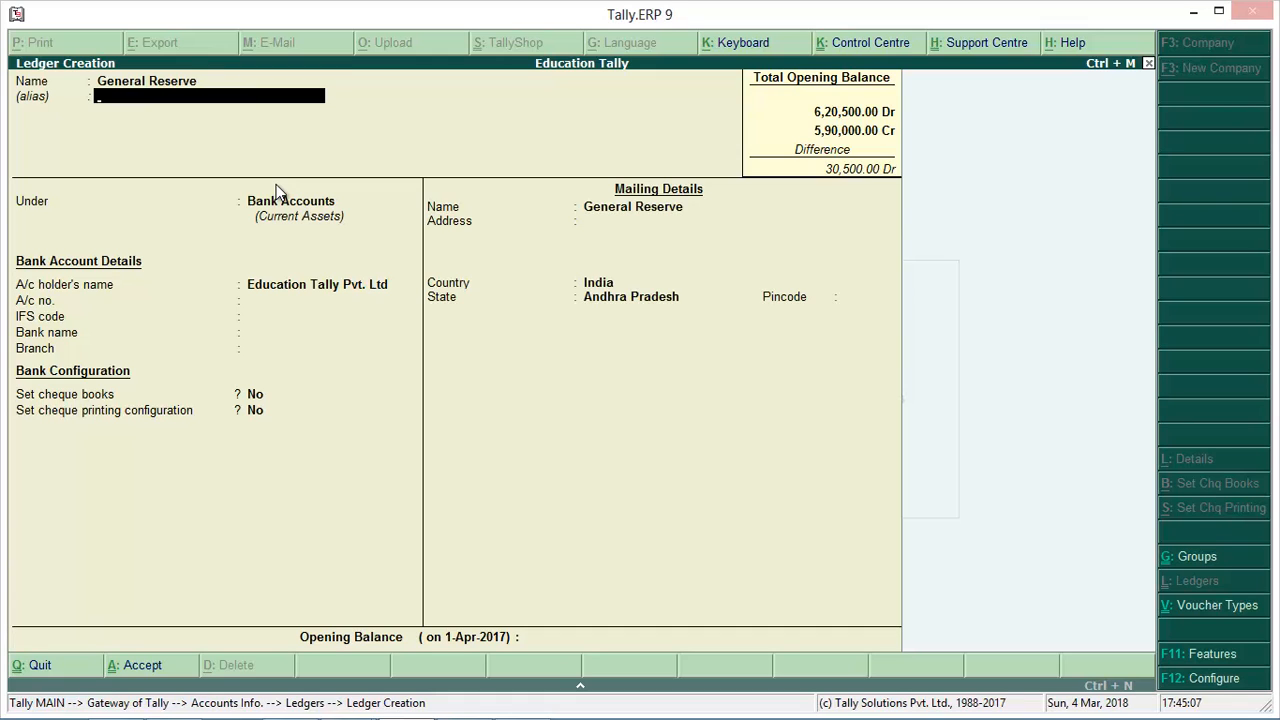
key(Return)
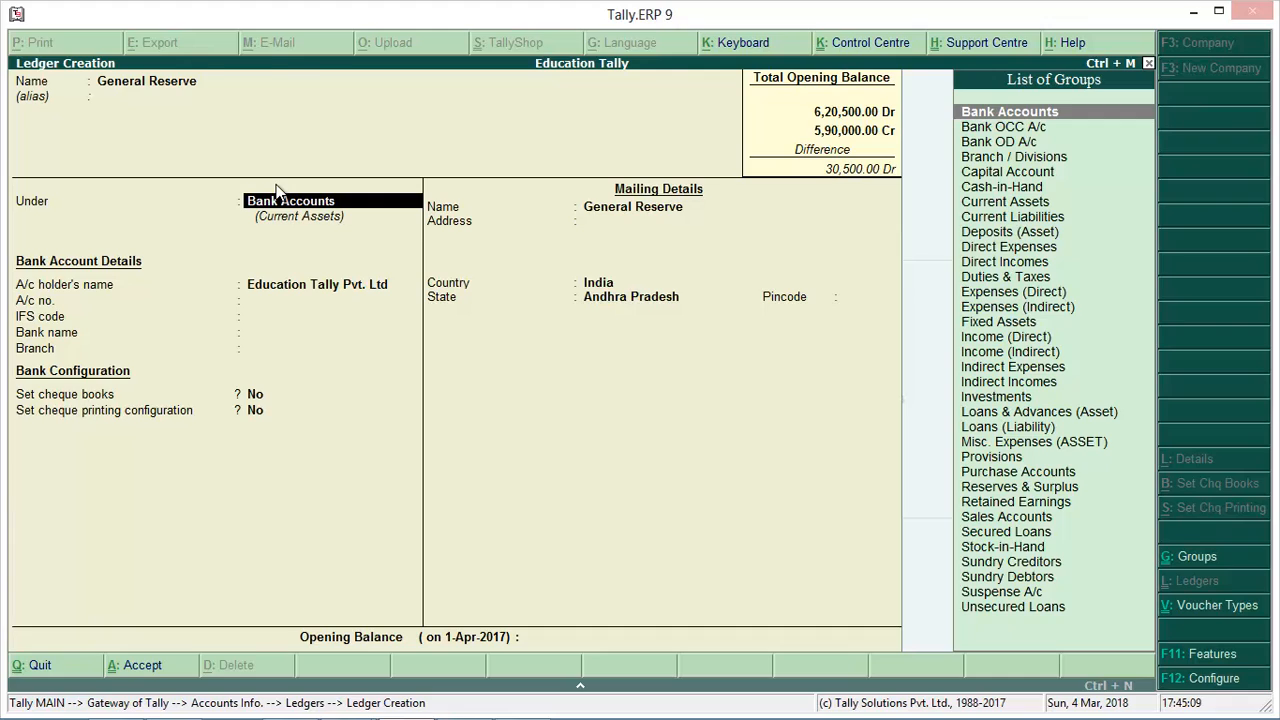
Place the General Reserve ledger under the Reserves & Surplus group
key(alt+Tab)
key(alt+Tab)
text(R)
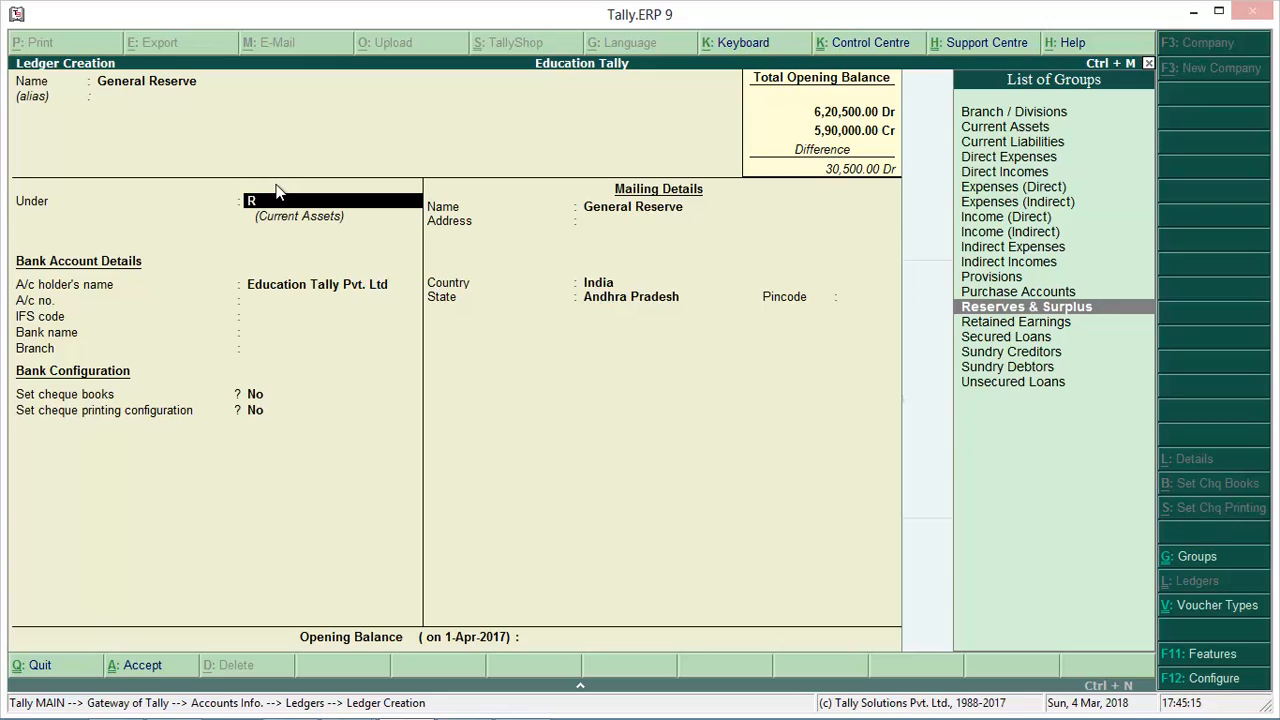
key(Up)
key(Down)
key(Return)
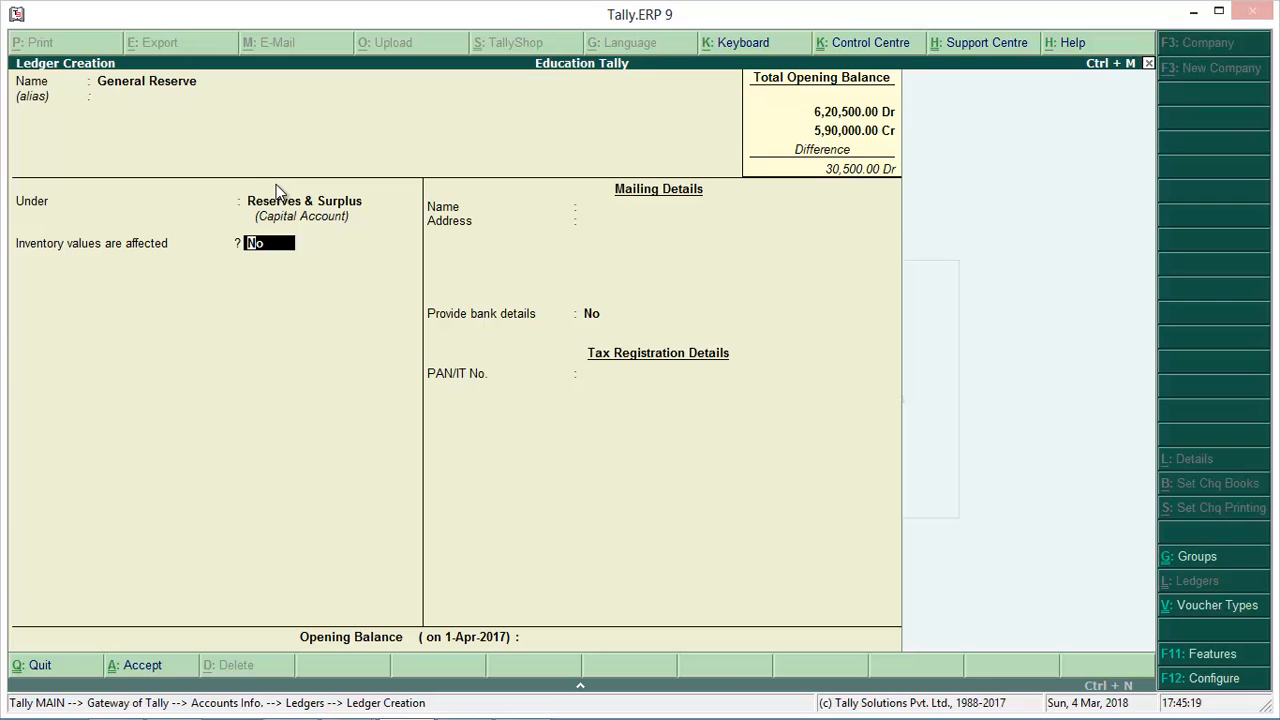
Give General Reserve an opening balance of 75,000 Cr with inventory values not affected, save it and leave ledger creation
key(Return)
key(Return)
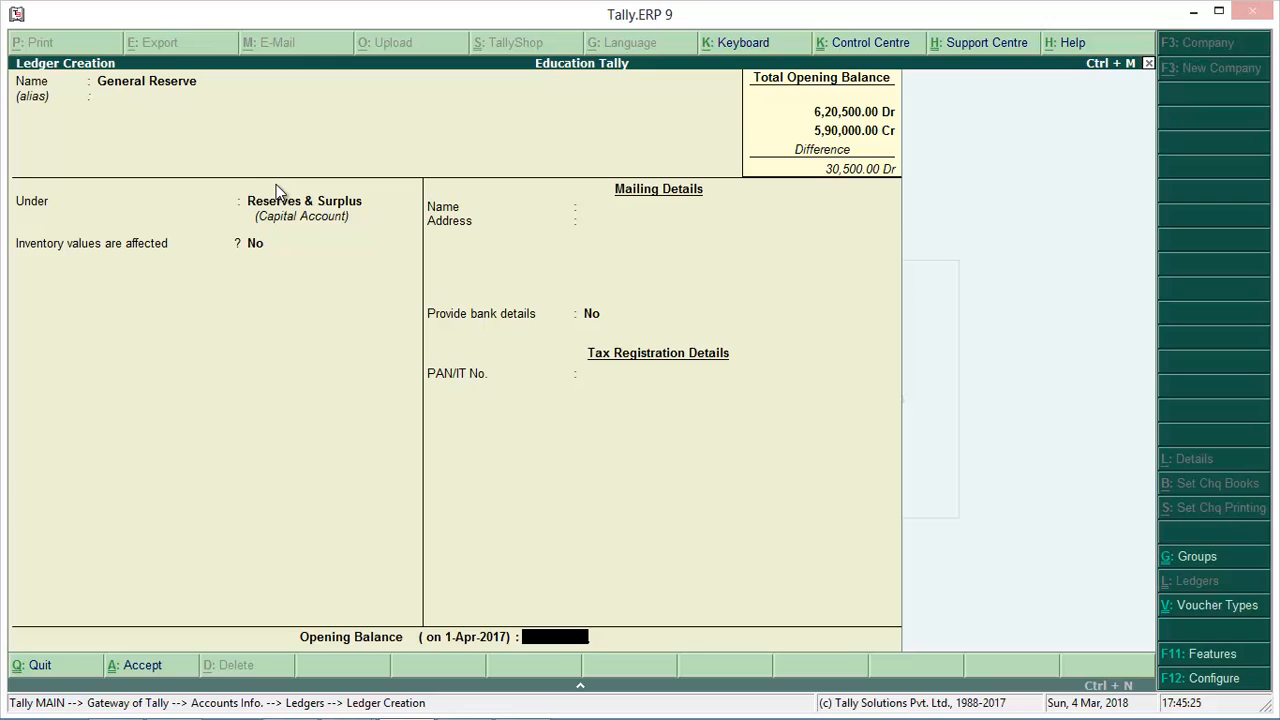
text(75000)
key(Return)
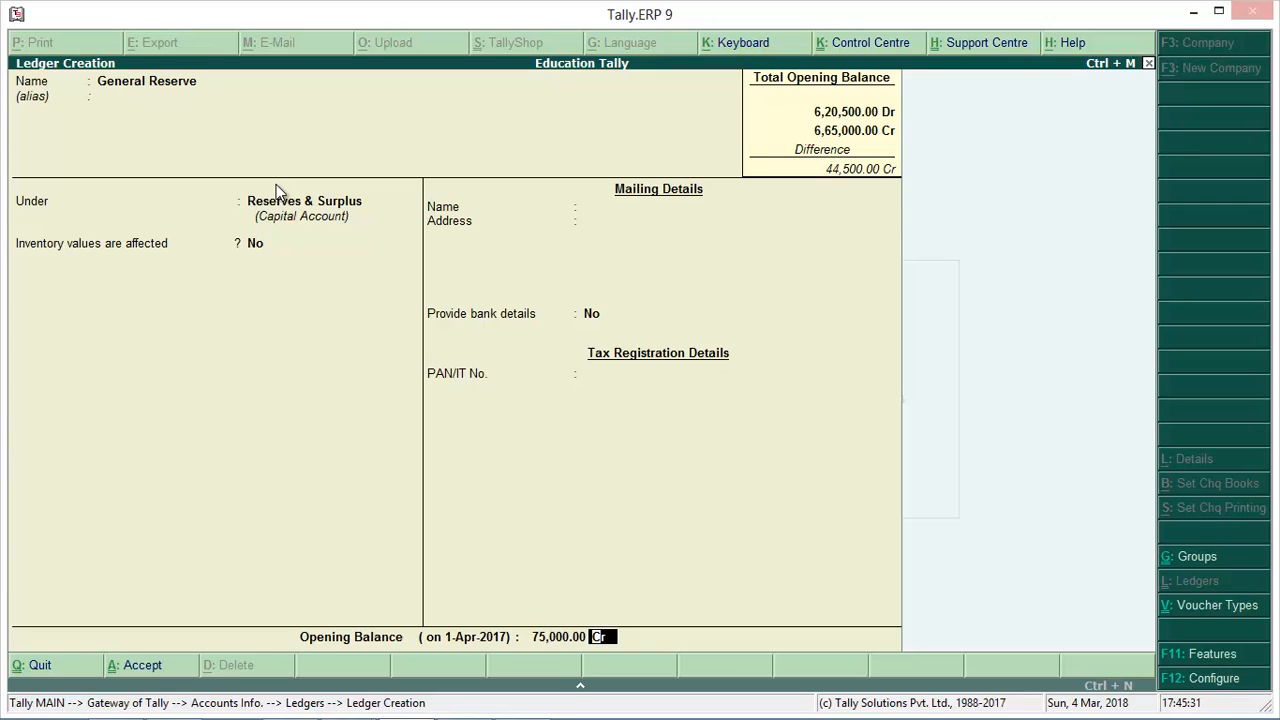
key(Return)
key(Return)
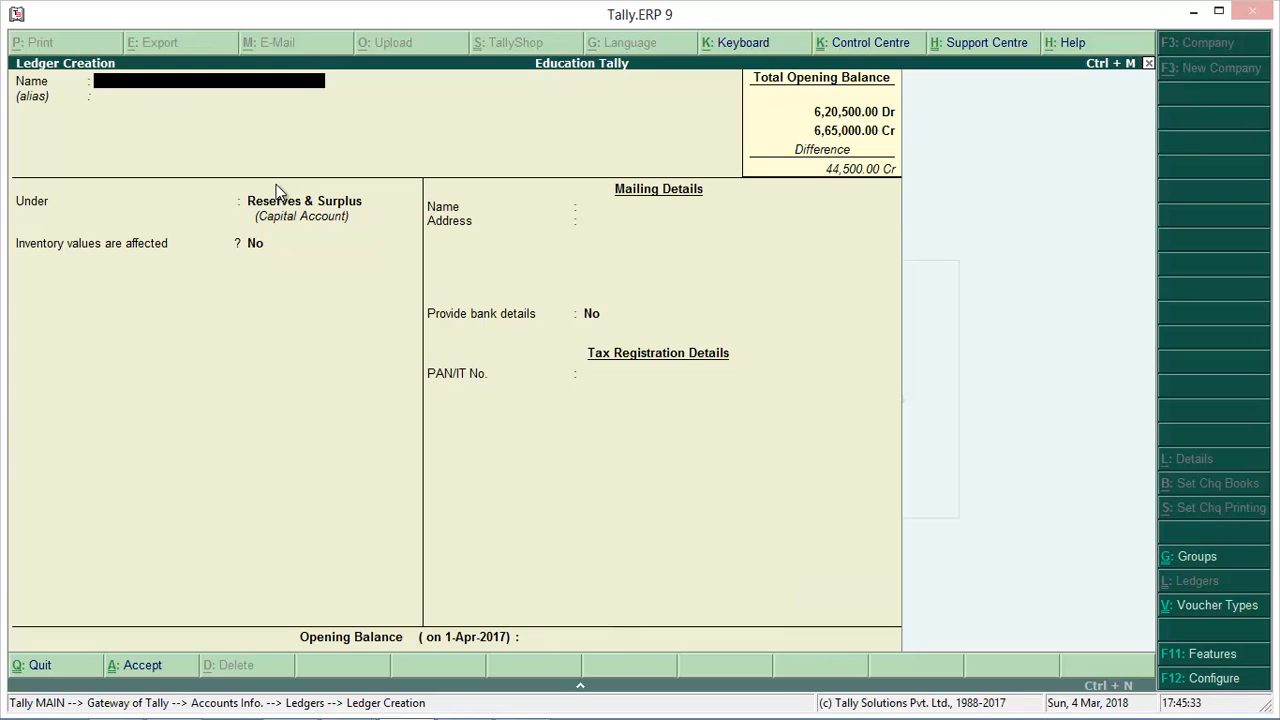
key(Escape)
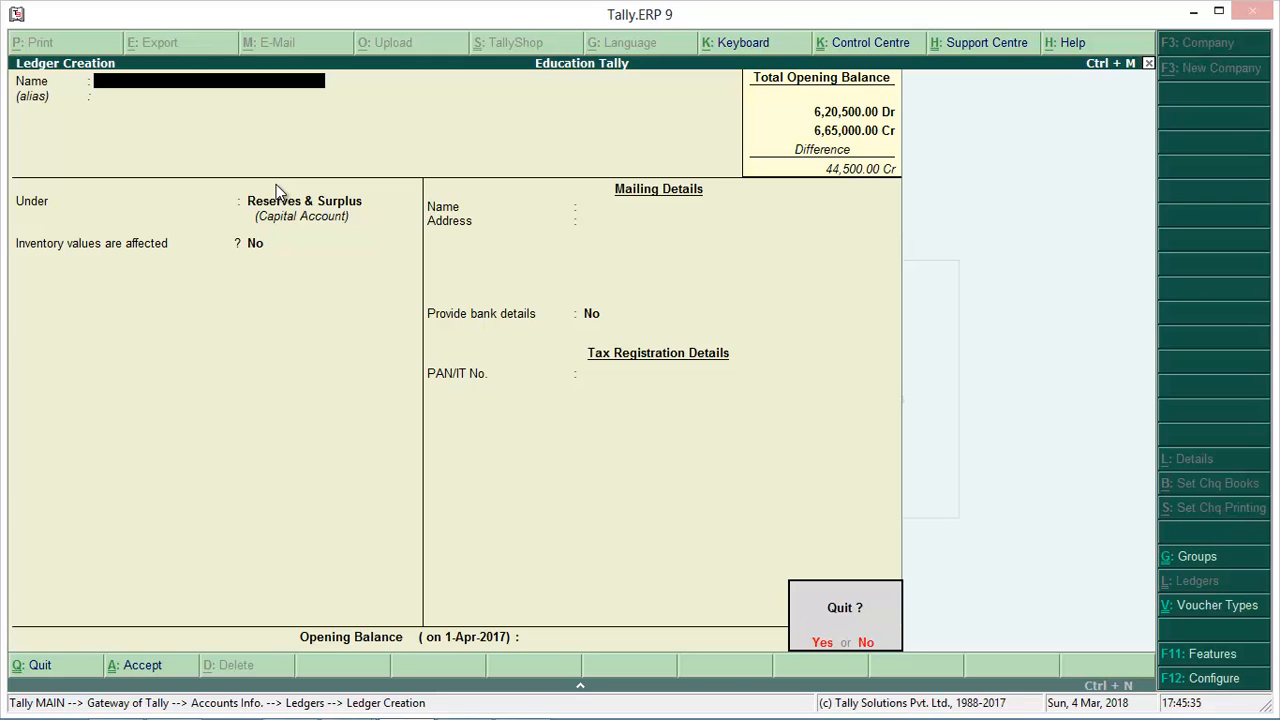
key(Return)
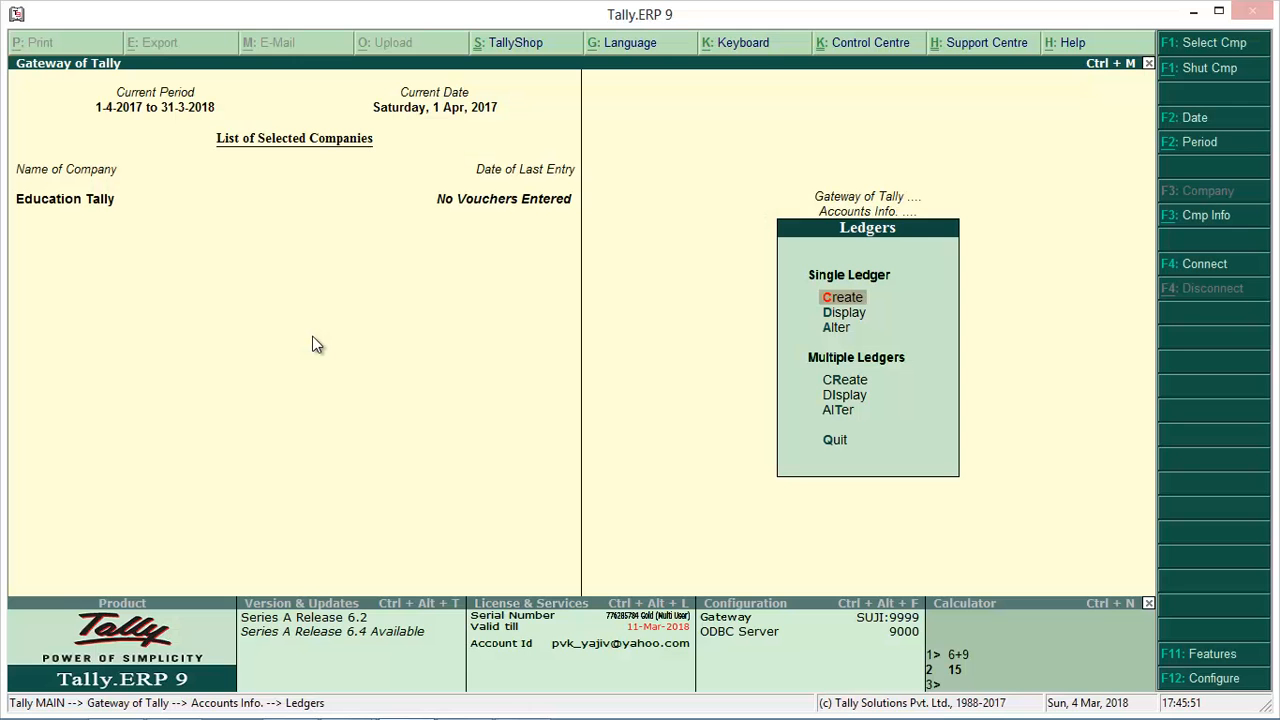
Start creating multiple ledgers under the Bank OD A/c group
key(Down)
key(Down)
key(Down)
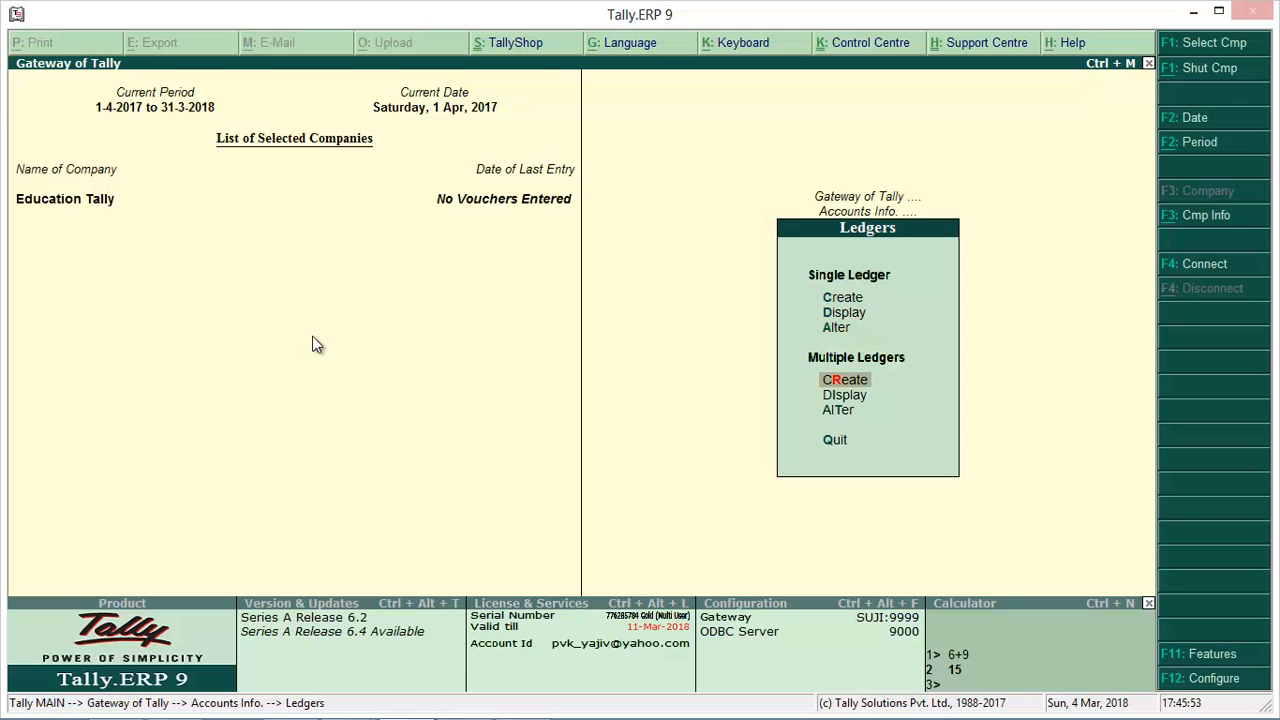
key(Return)
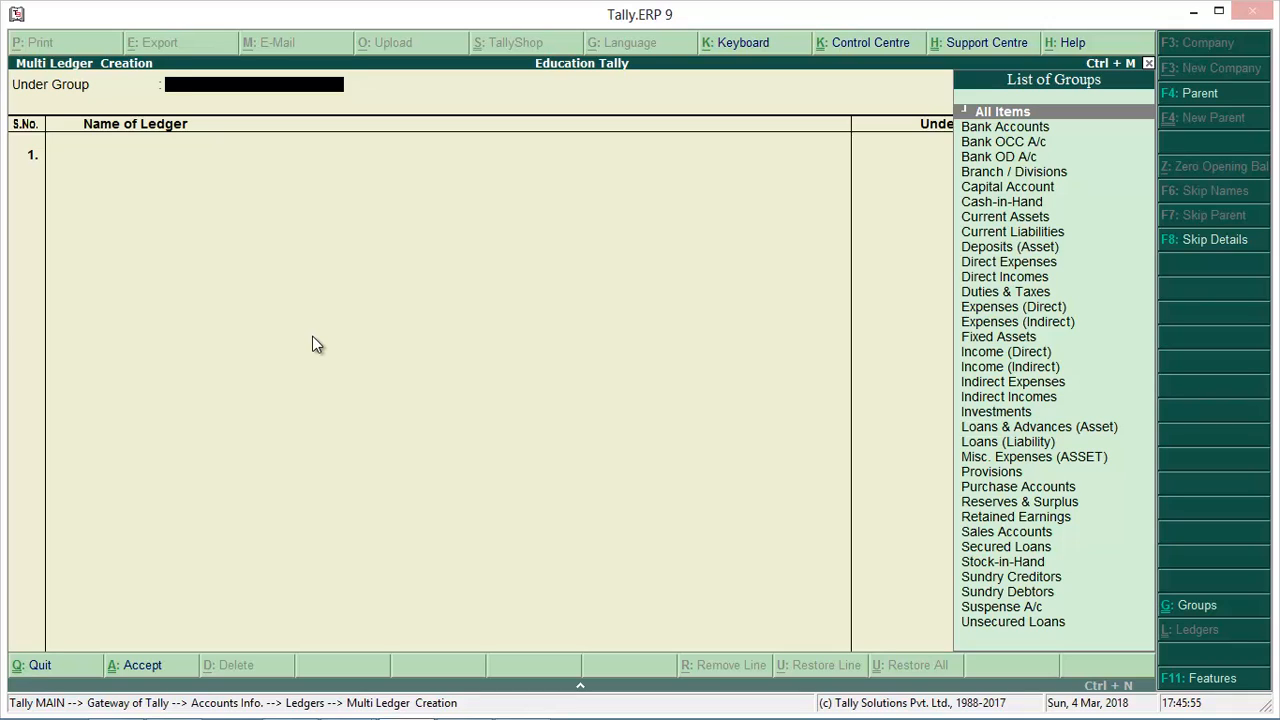
text(B)
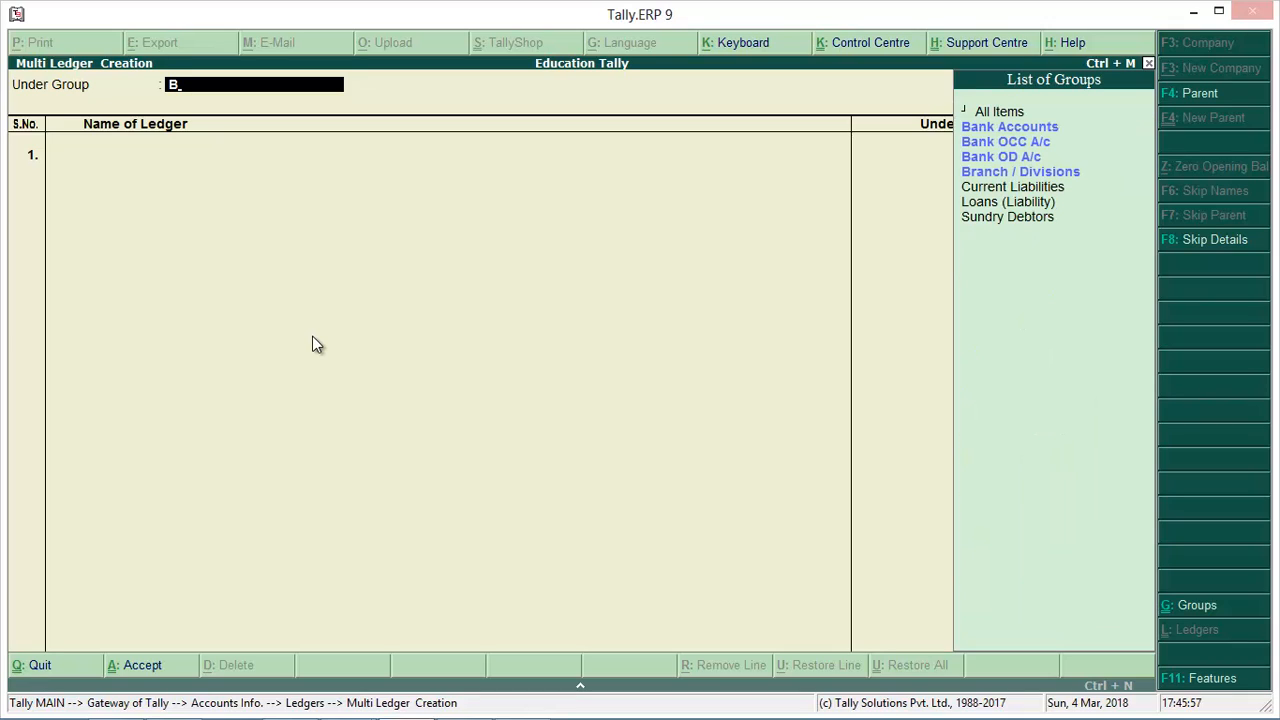
key(Down)
key(Down)
key(Down)
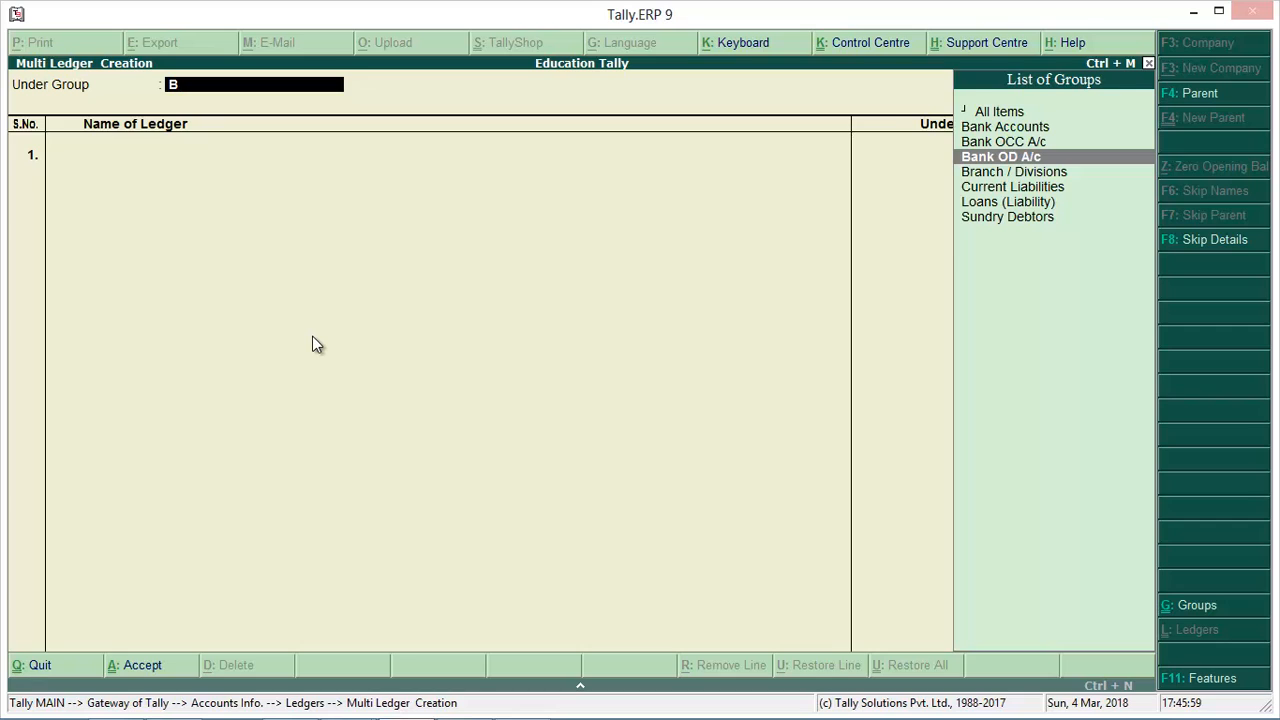
key(Return)
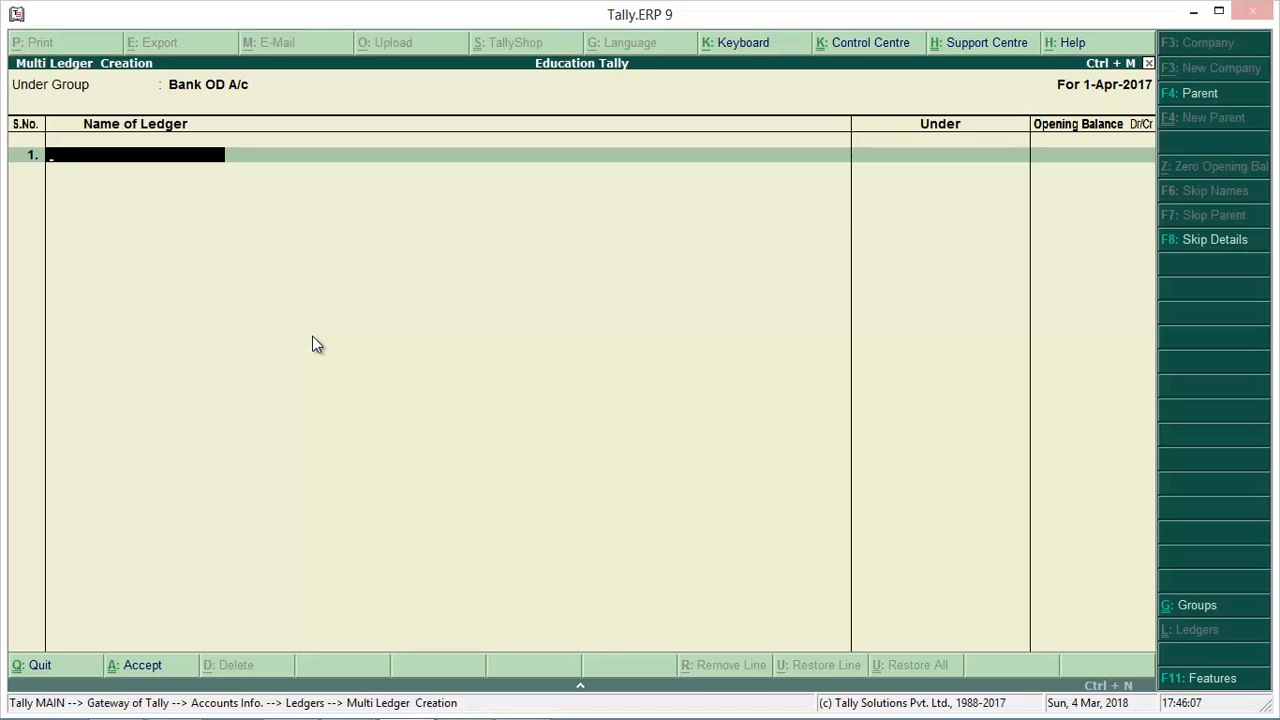
Add the ledger SBI with an opening balance of 25,000 Cr
text(SBI)
key(Return)
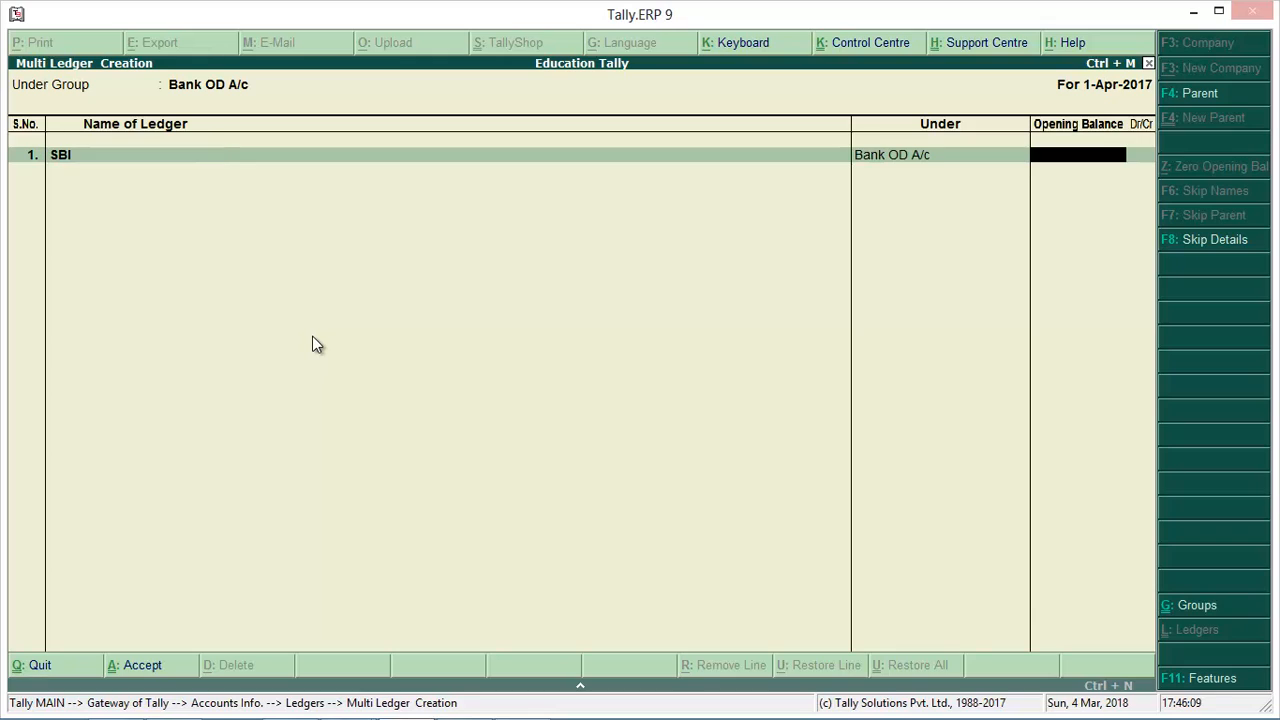
text(25000)
key(Return)
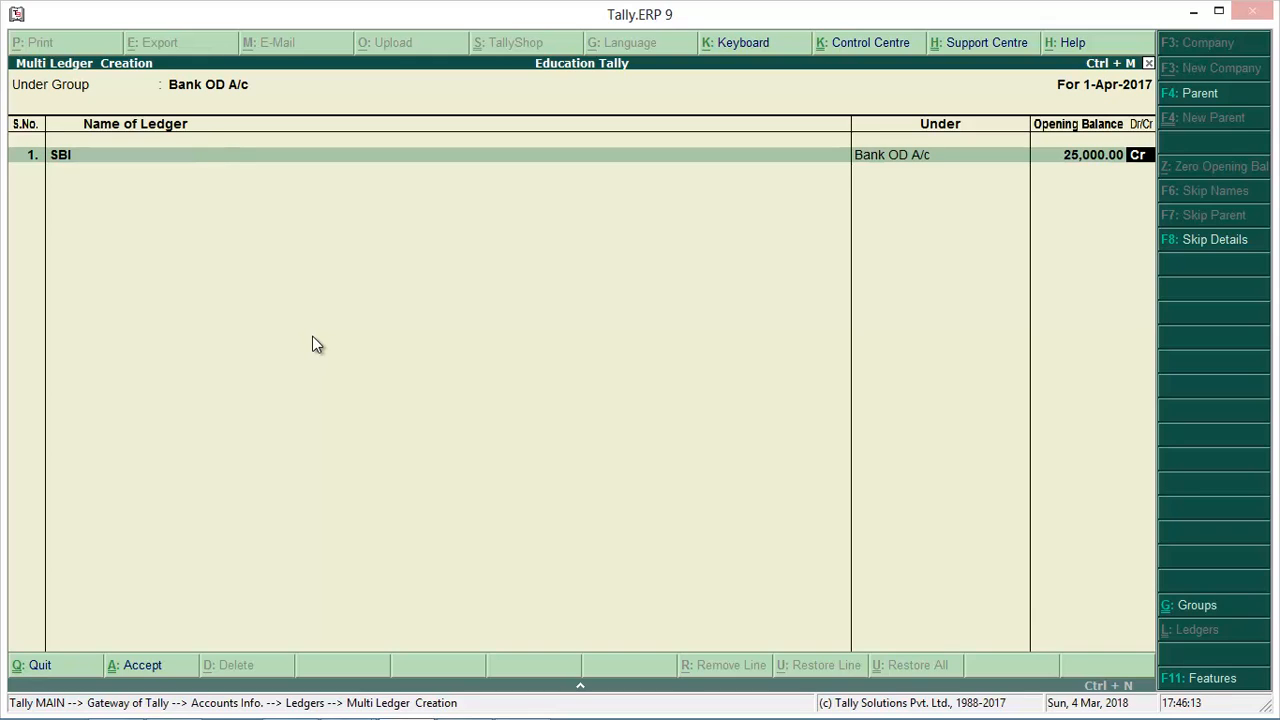
key(Return)
Add the ledger ICICI with an opening balance of 25,000 Cr and save the bank overdraft ledgers
text(I)
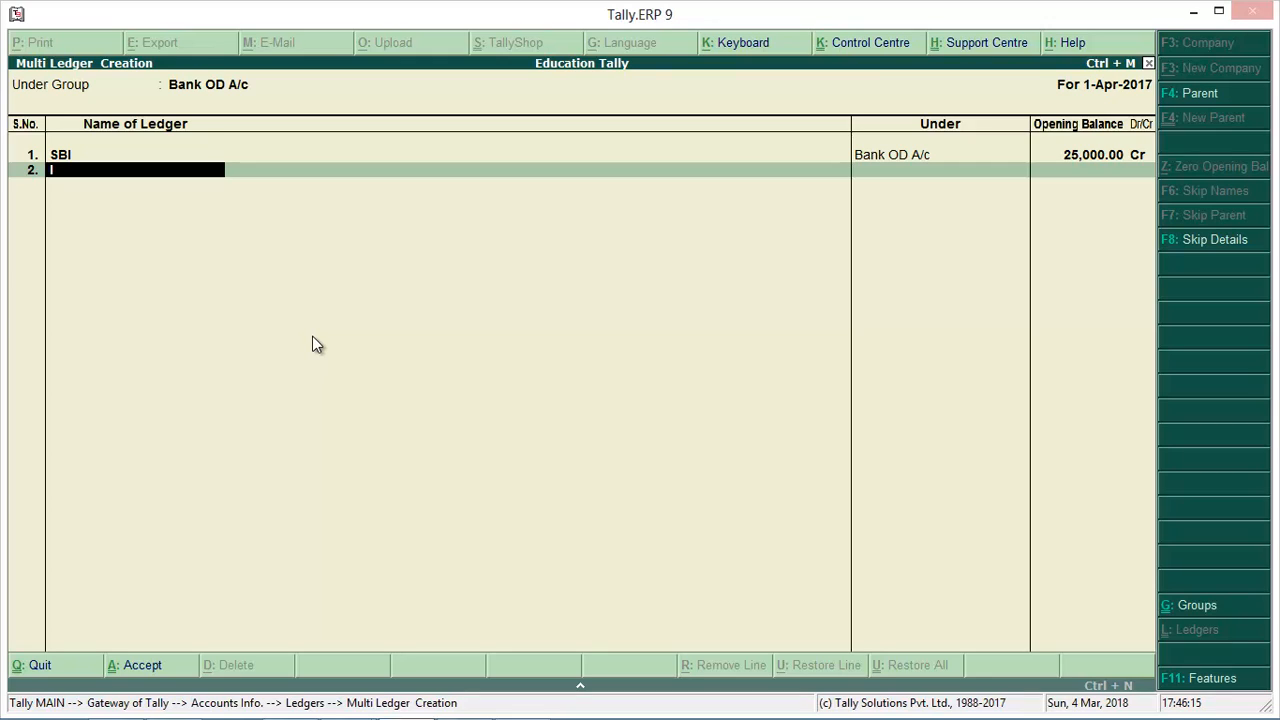
text(CICI)
key(Return)
text(2)
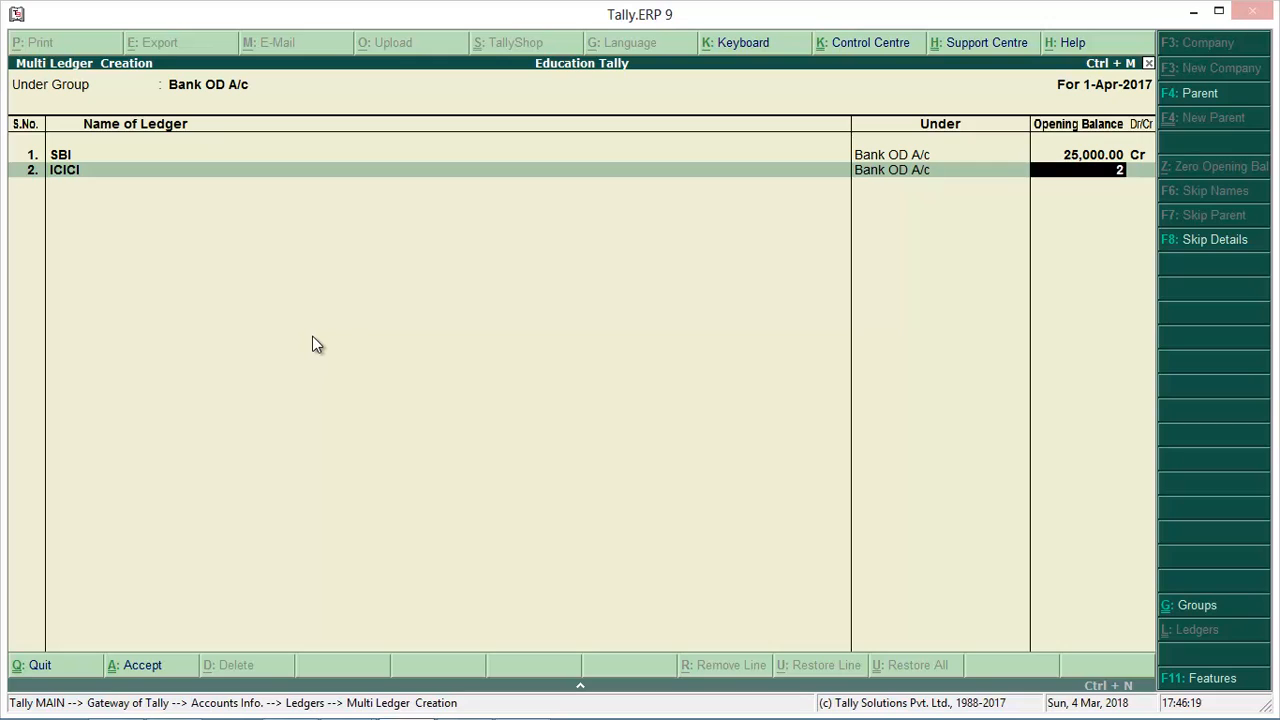
text(5000)
key(Return)
key(Return)
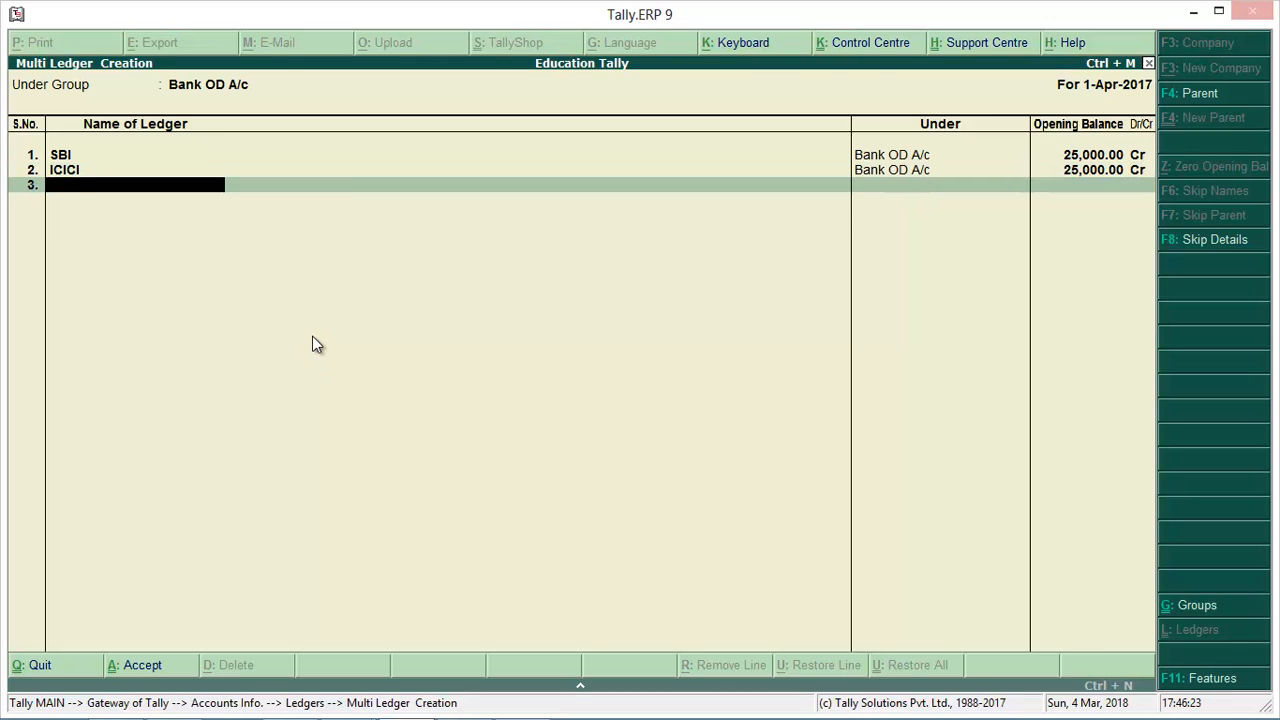
key(Return)
key(Return)
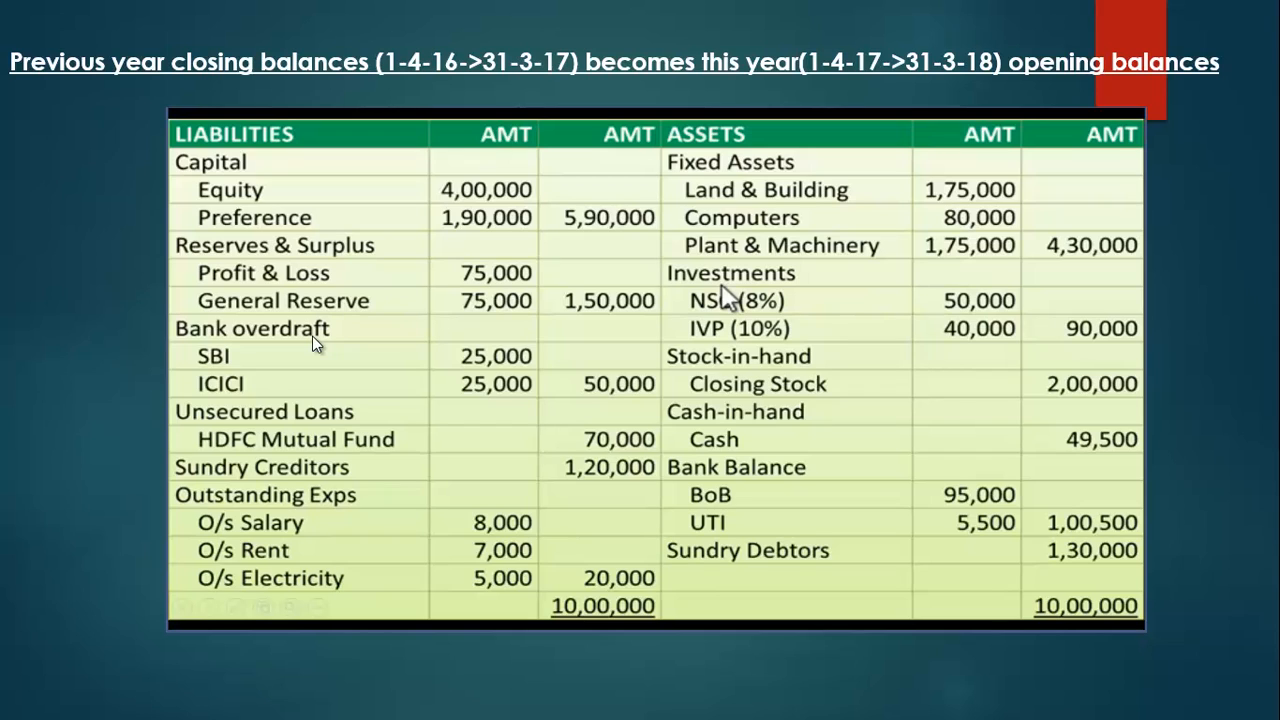
key(alt+Tab)
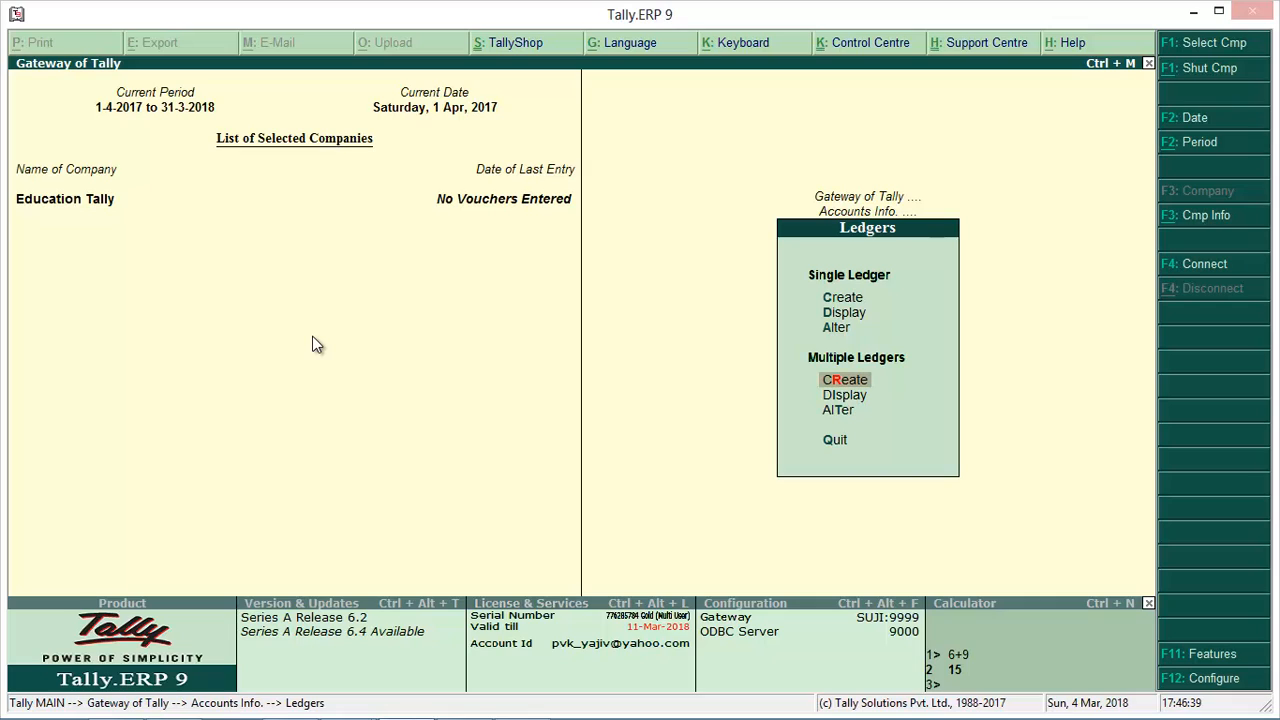
key(Up)
key(Up)
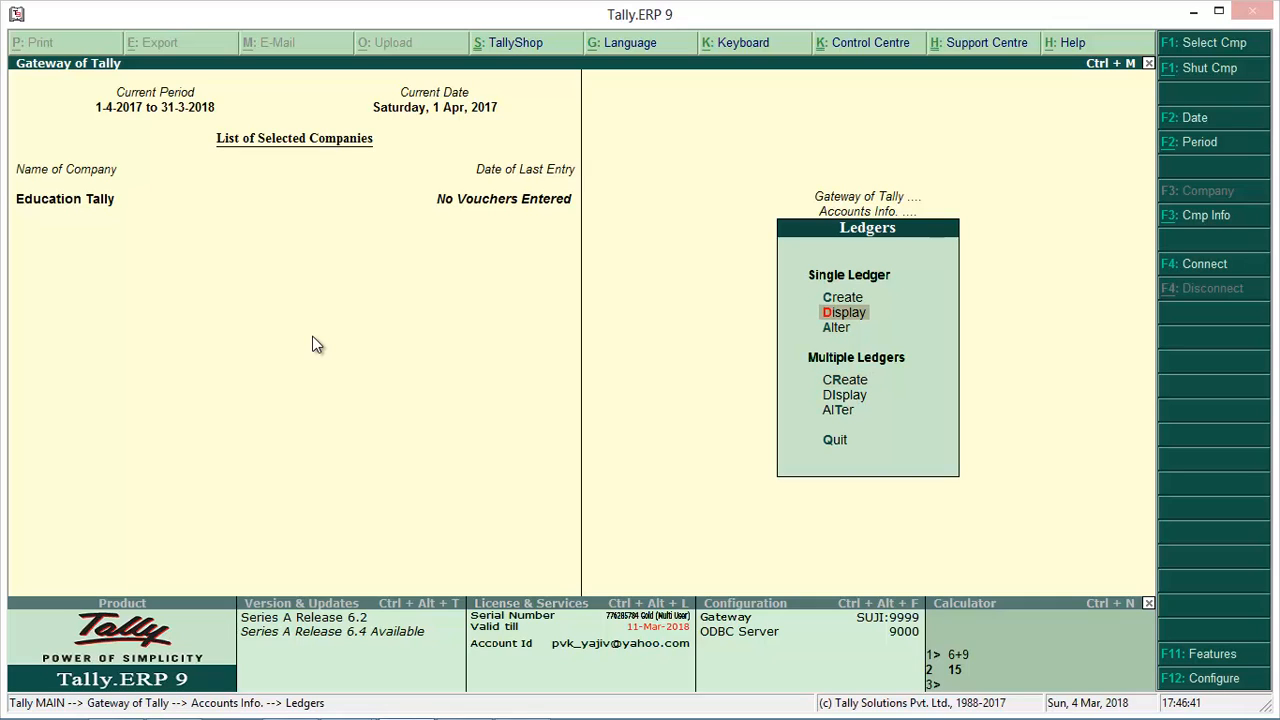
key(Up)
key(Down)
key(Down)
key(Down)
key(Return)
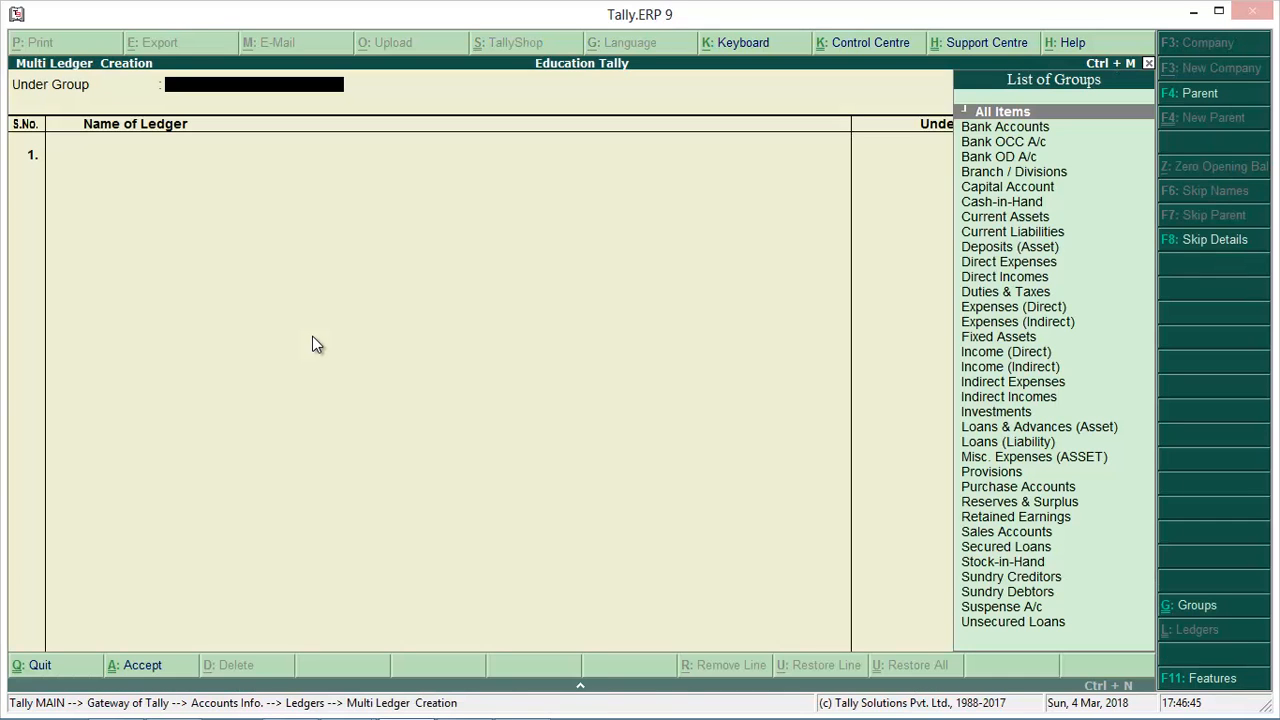
key(Escape)
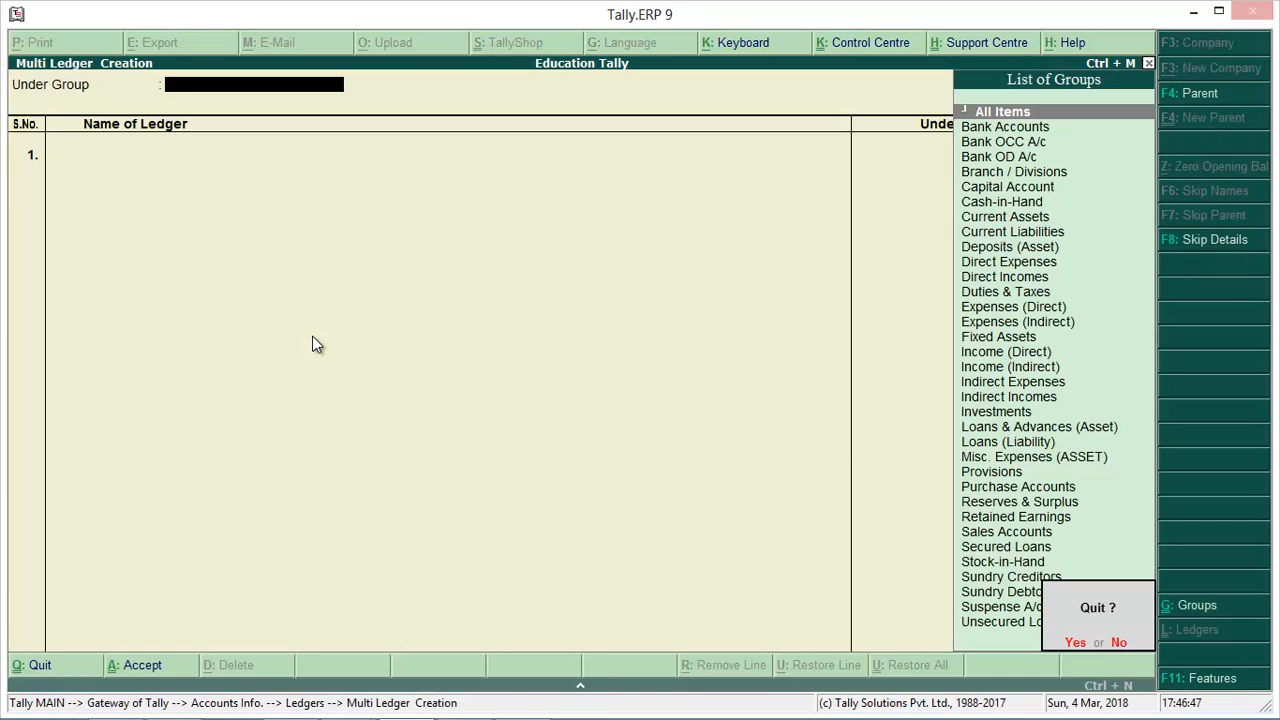
key(y)
Start a new single ledger named HDFC Mutual Fund and leave its alias blank
key(Up)
key(Up)
key(Up)
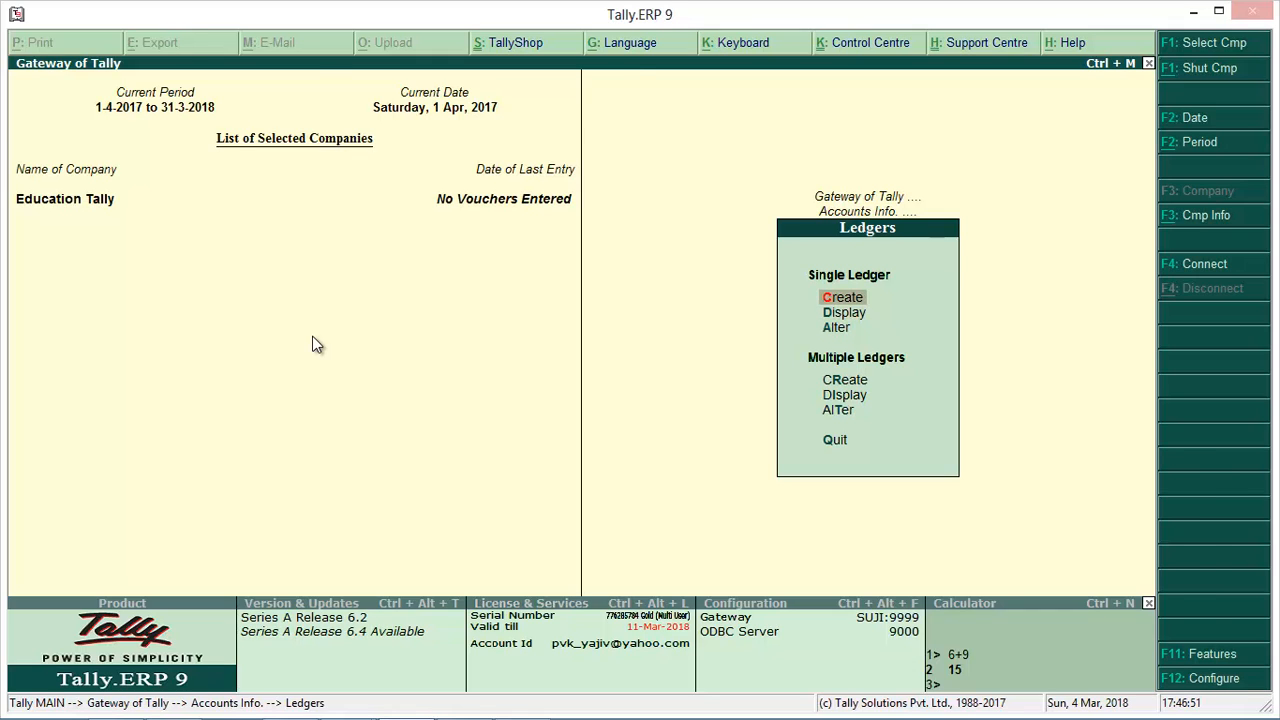
key(Return)
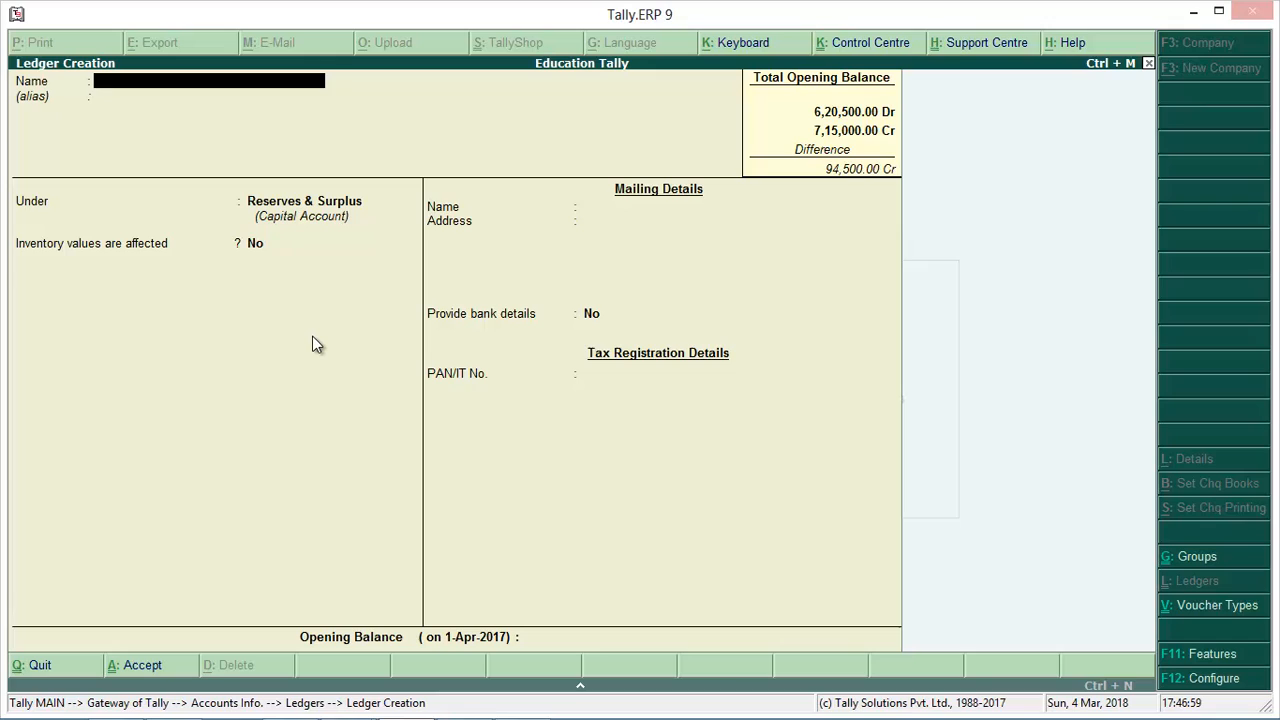
text(HDFC Mutual Fund)
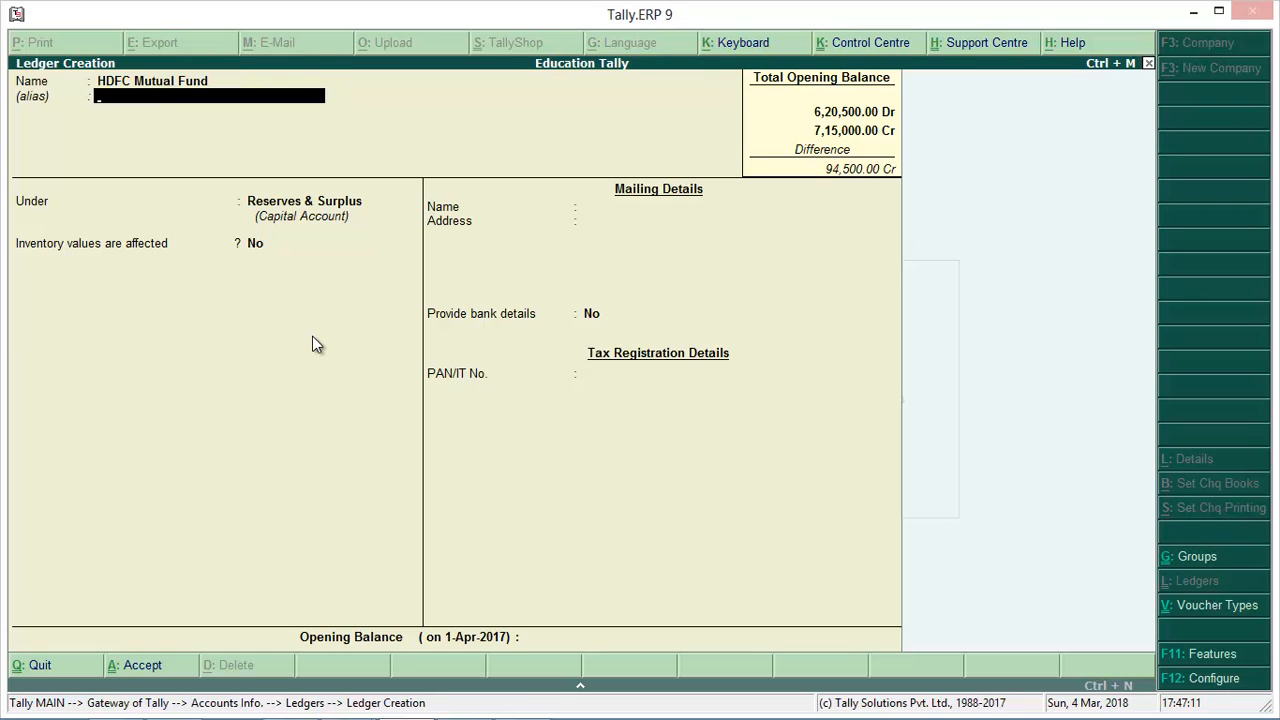
key(Return)
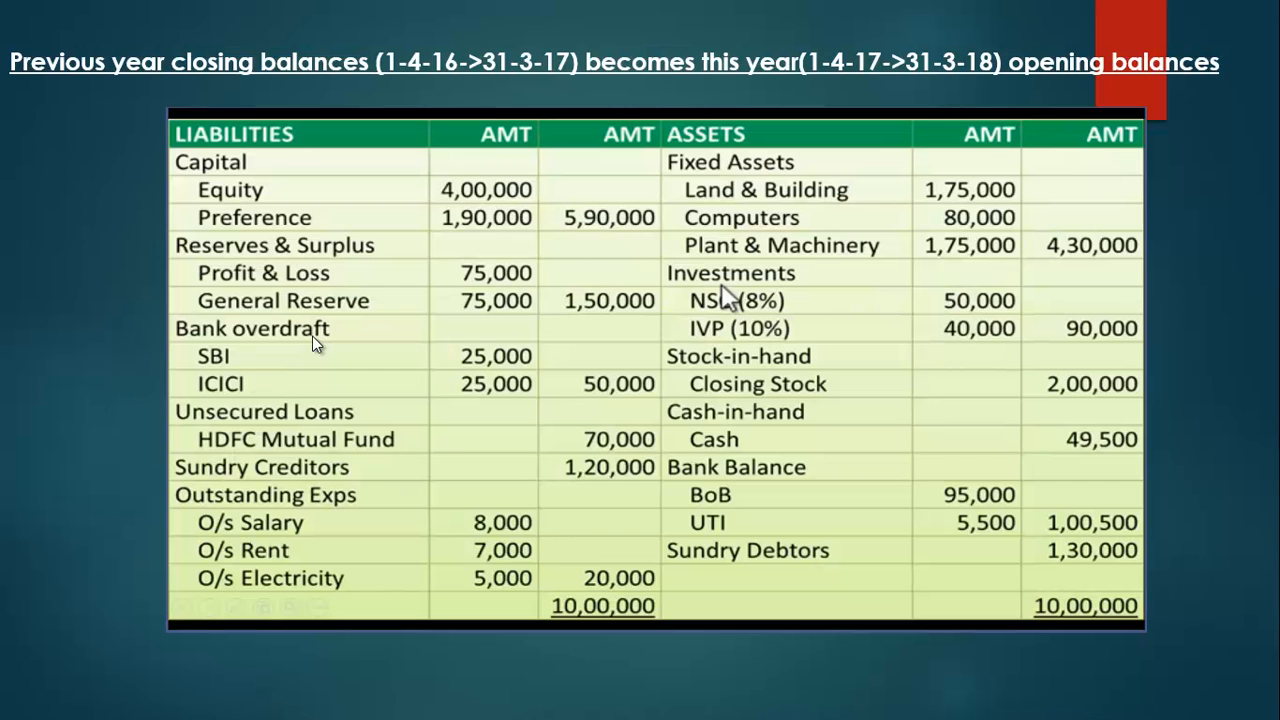
Place HDFC Mutual Fund under Unsecured Loans and keep the default inventory, mailing, bank and tax details
key(alt+Tab)
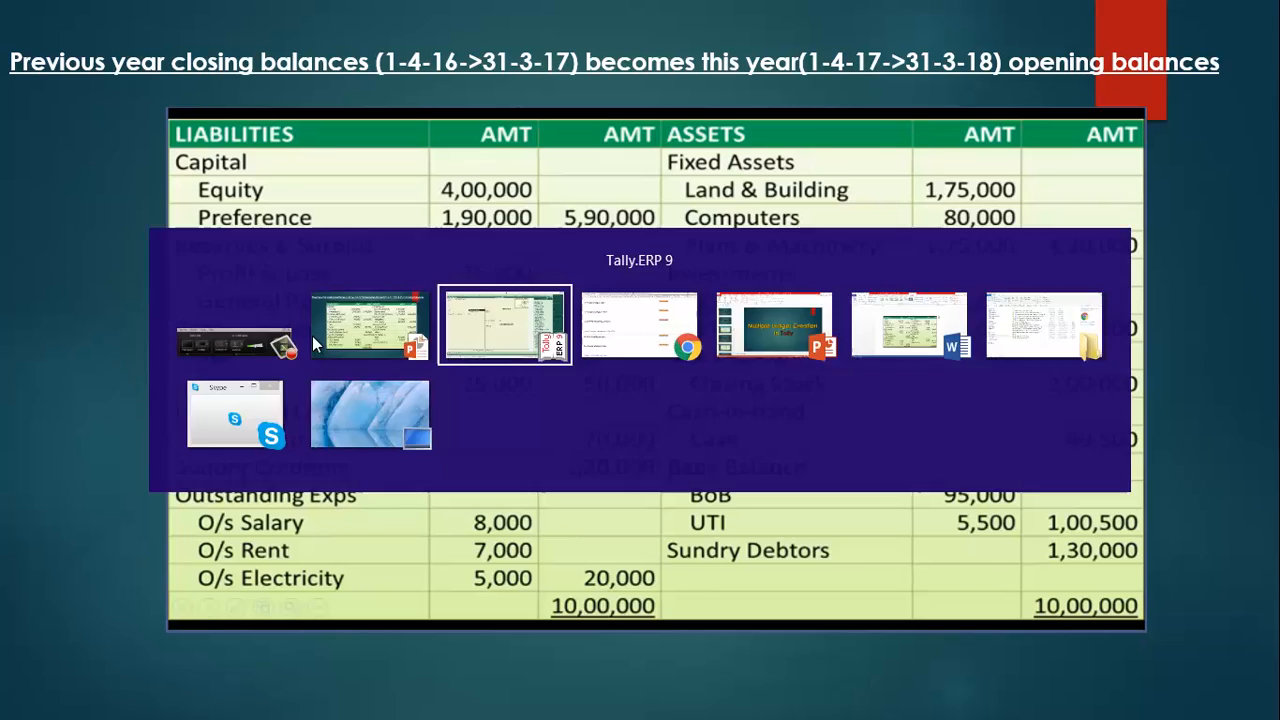
text(U)
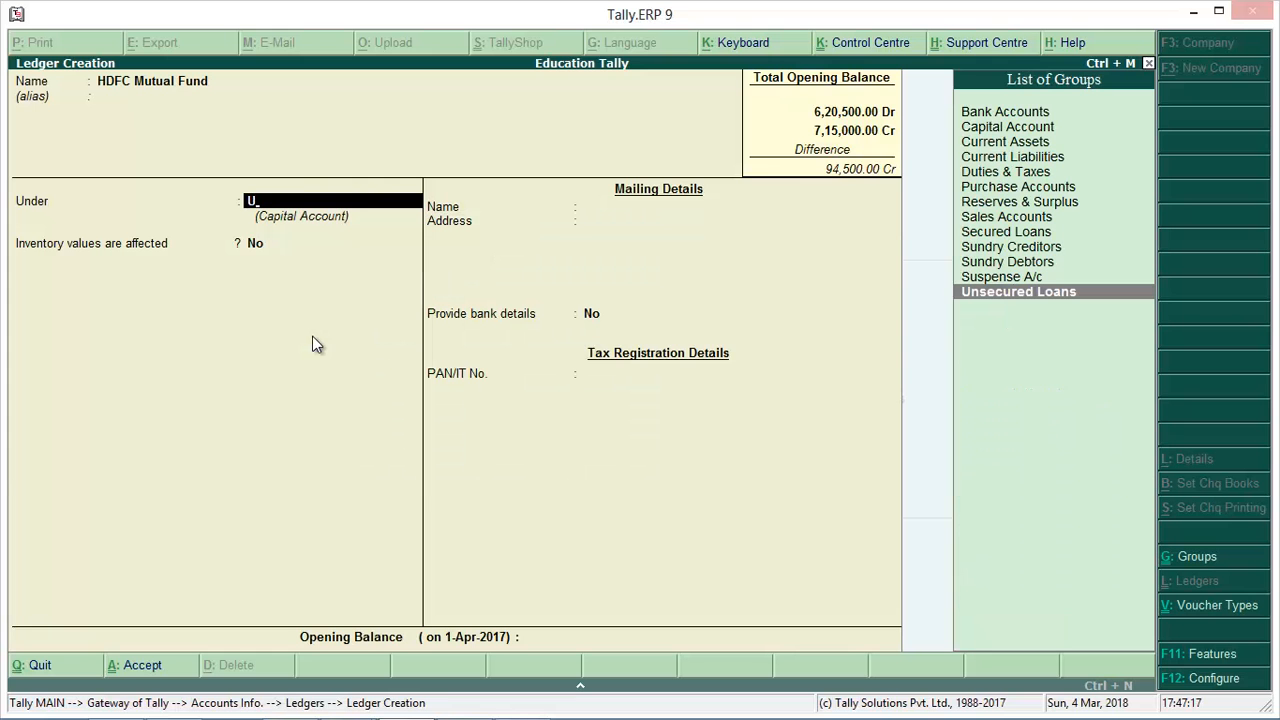
key(Return)
key(Return)
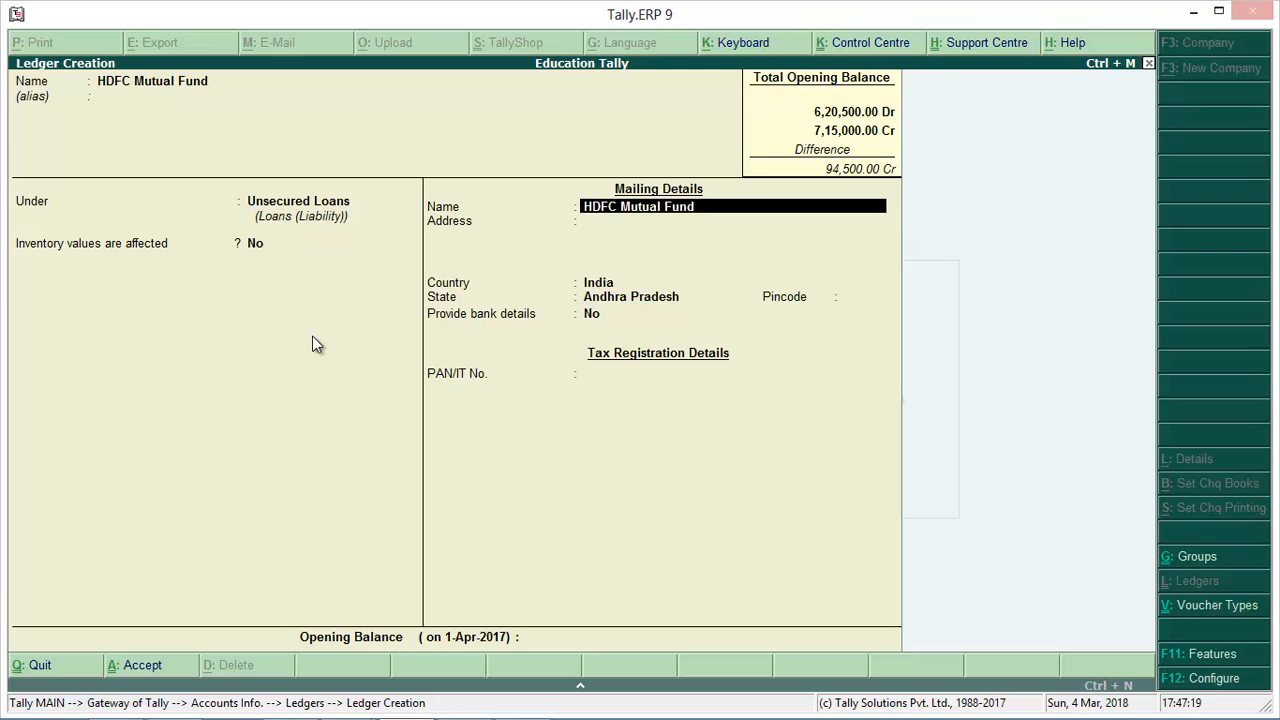
key(Return)
key(Return)
key(Return)
key(Return)
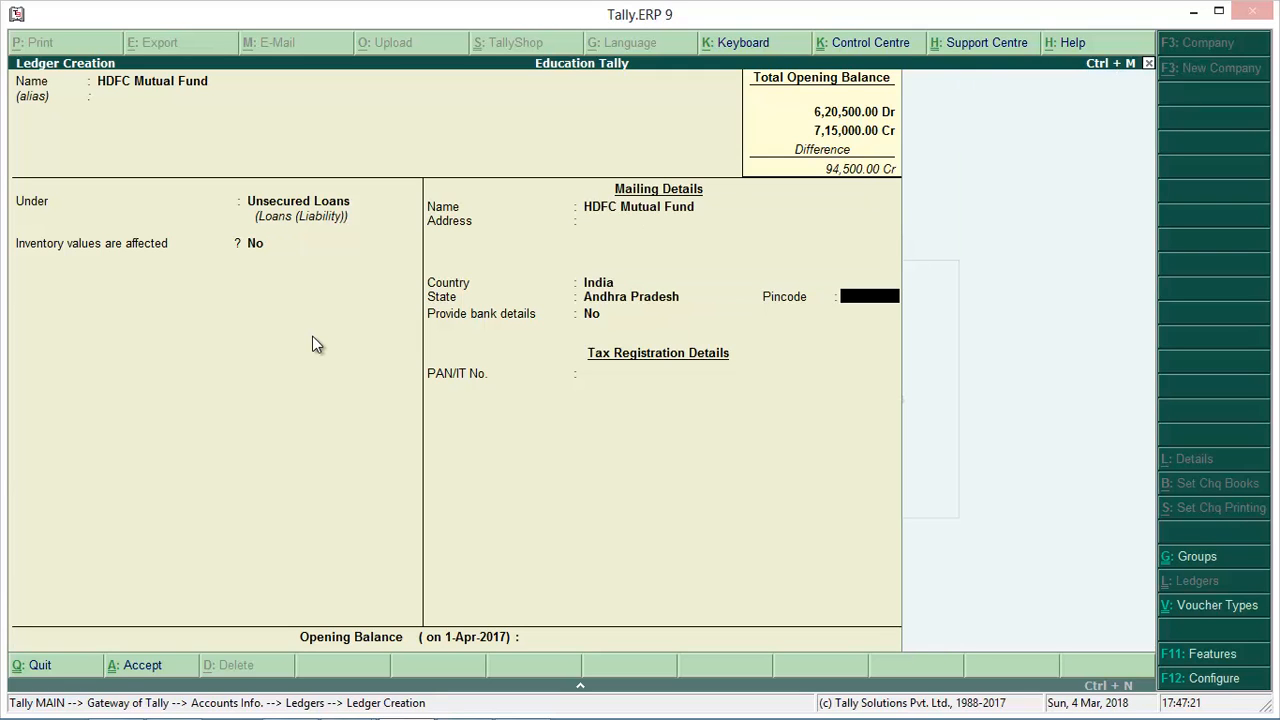
key(Return)
key(Return)
key(Return)
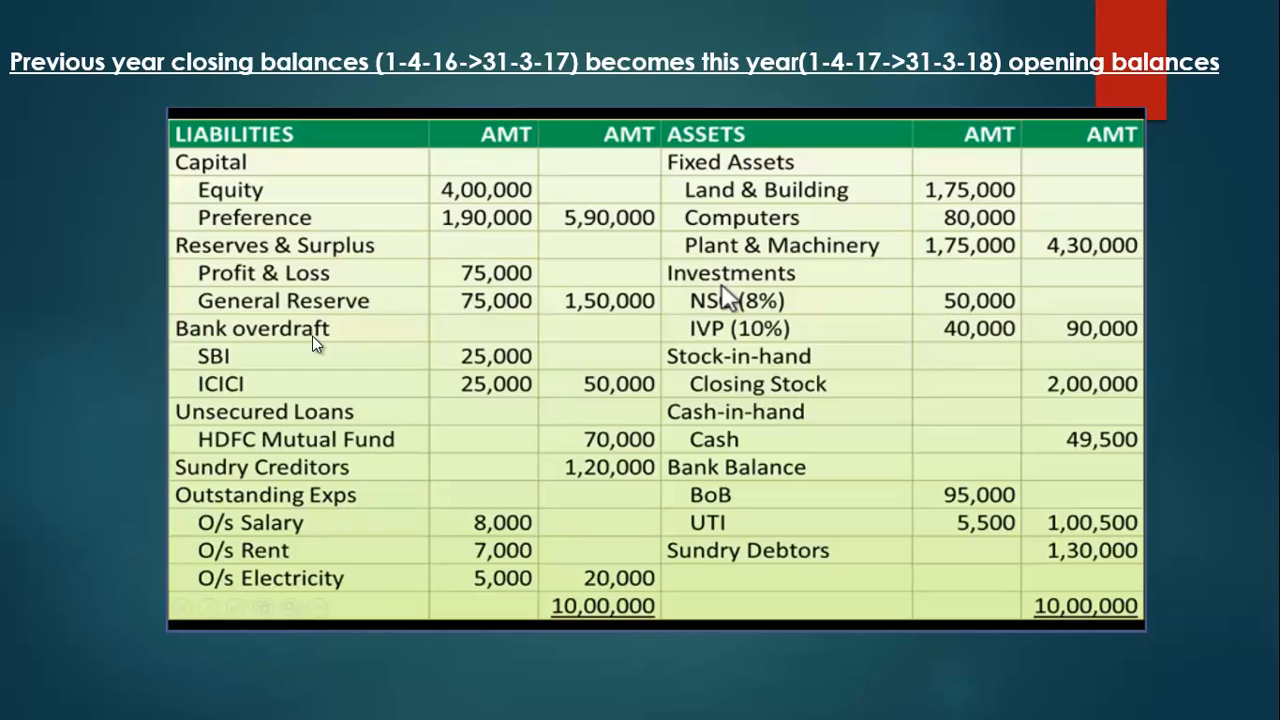
Give HDFC Mutual Fund an opening balance of 70,000 Cr, save the ledger and leave ledger creation
key(alt+Tab)
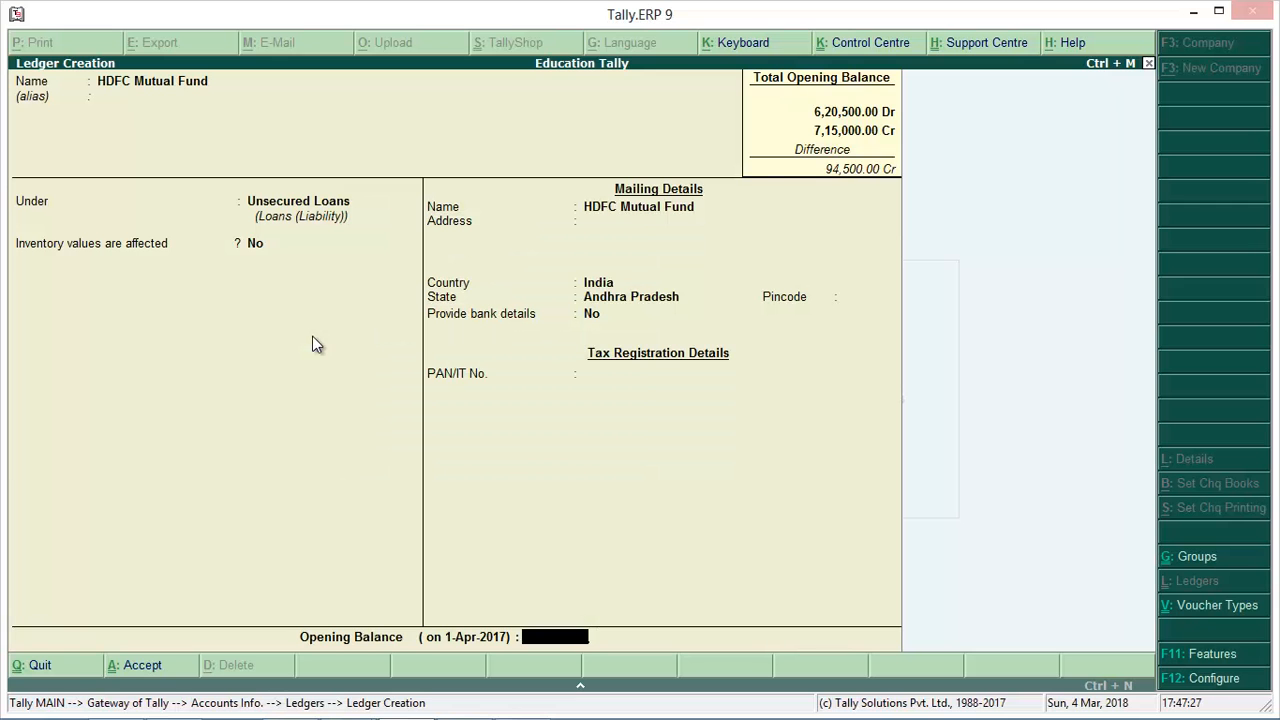
text(70000)
key(Return)
key(Return)
key(Return)
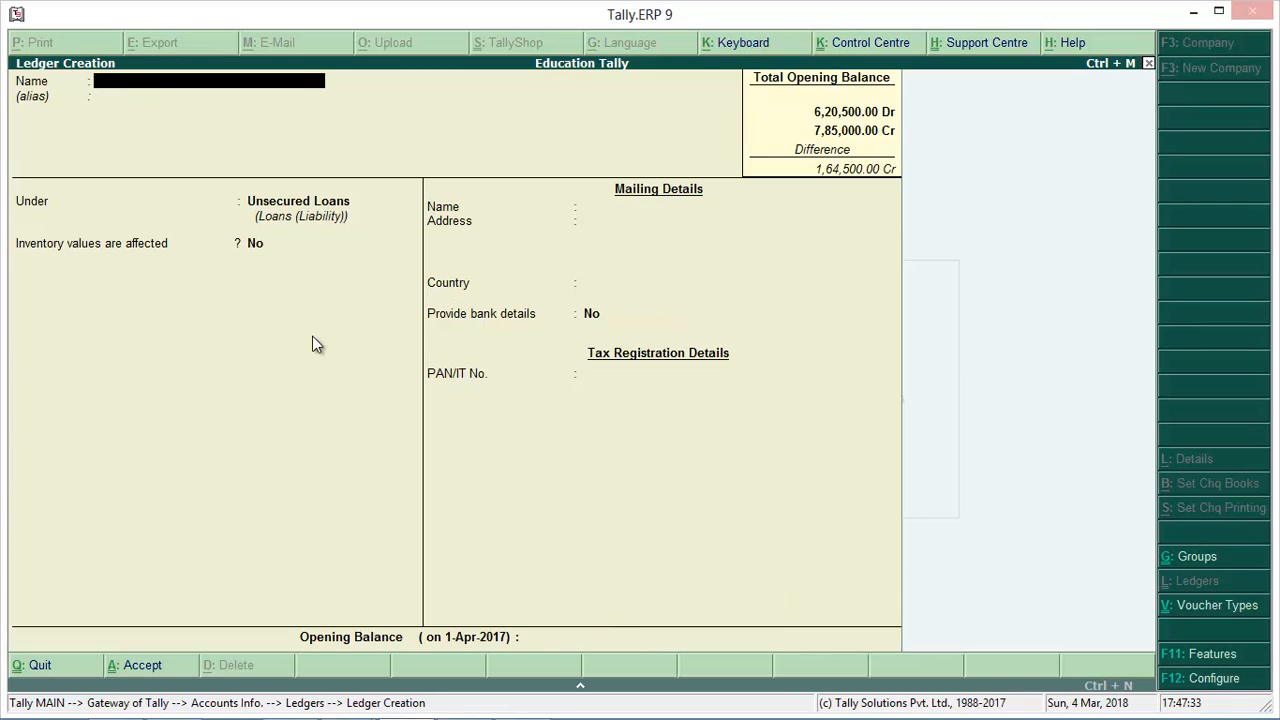
key(Escape)
key(y)
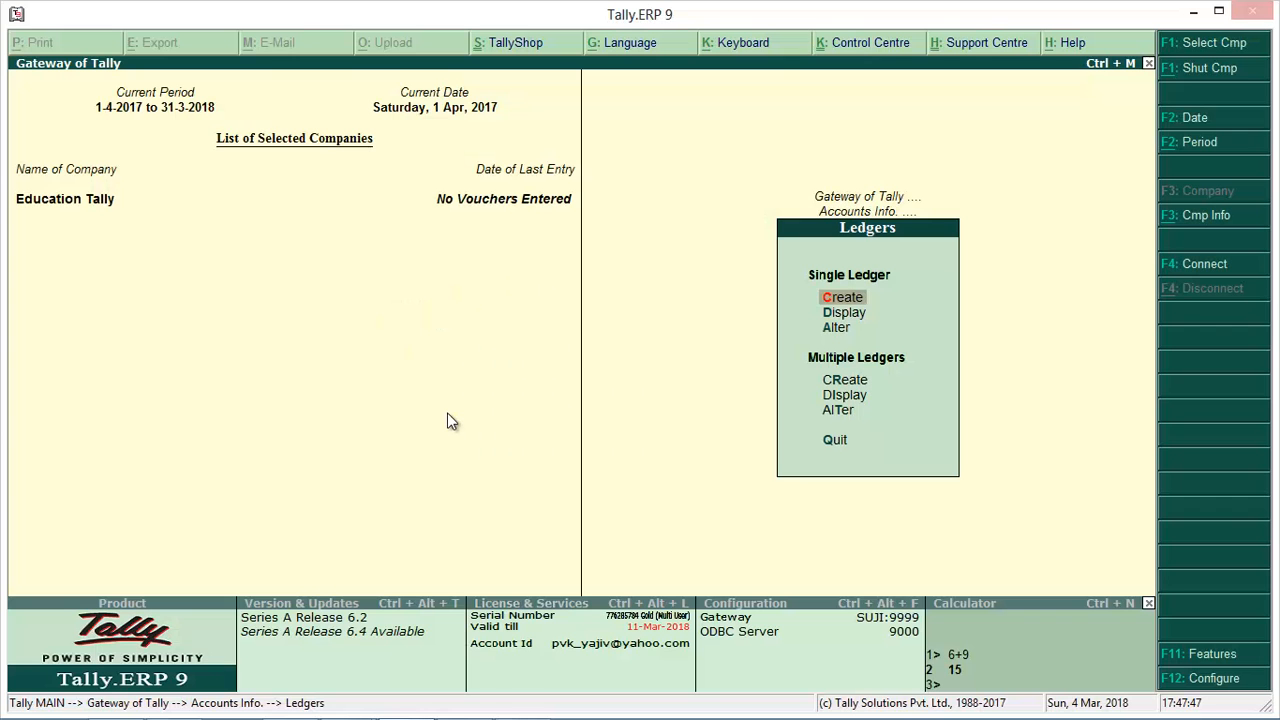
key(Down)
key(Down)
key(Down)
key(Down)
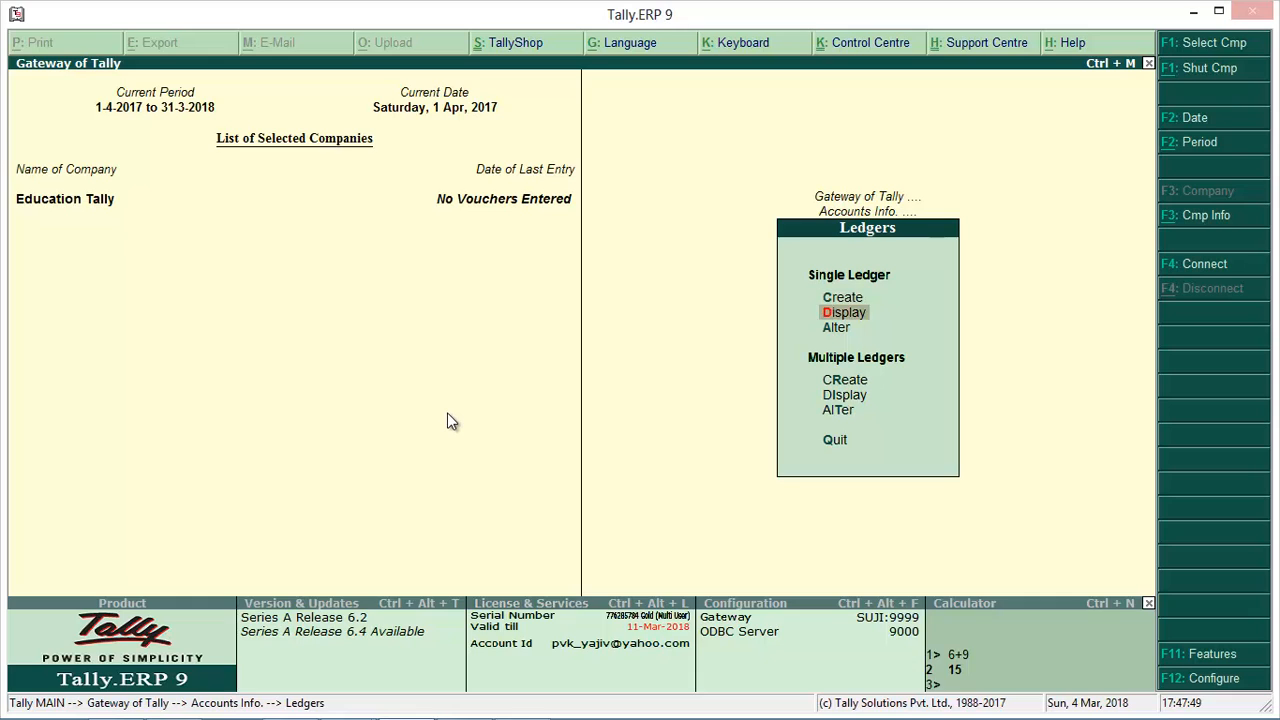
key(Return)
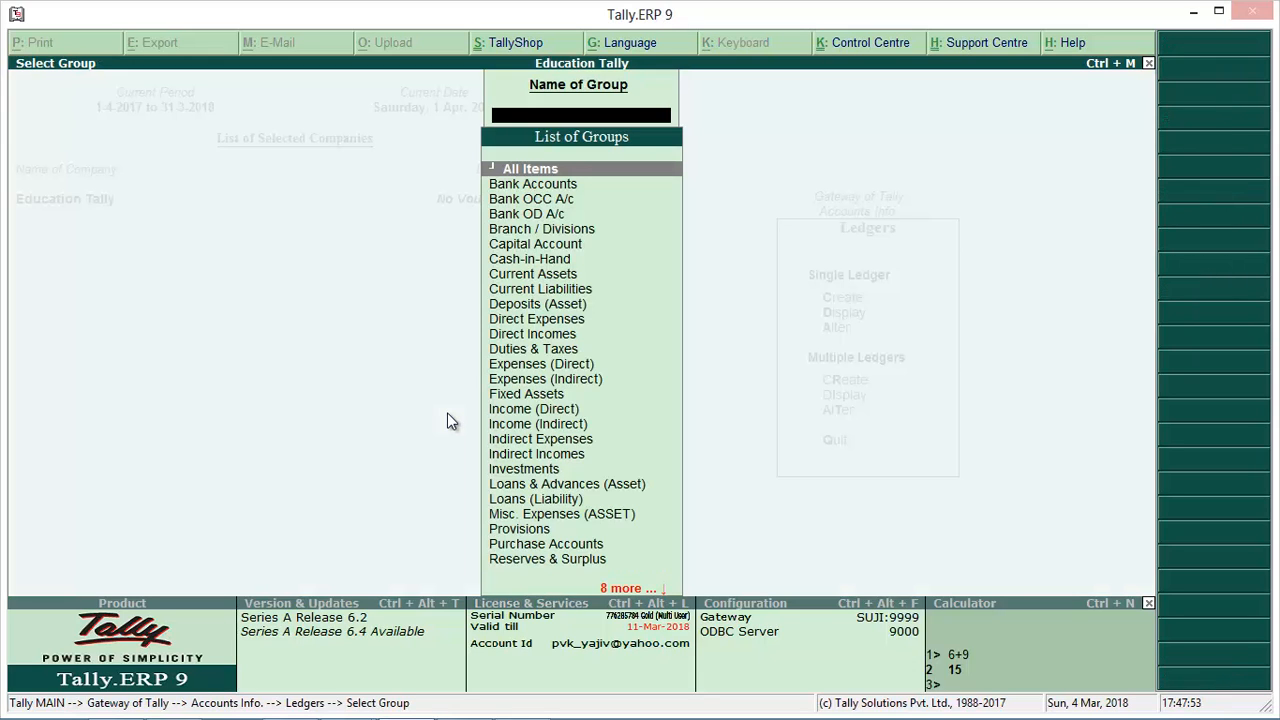
key(Escape)
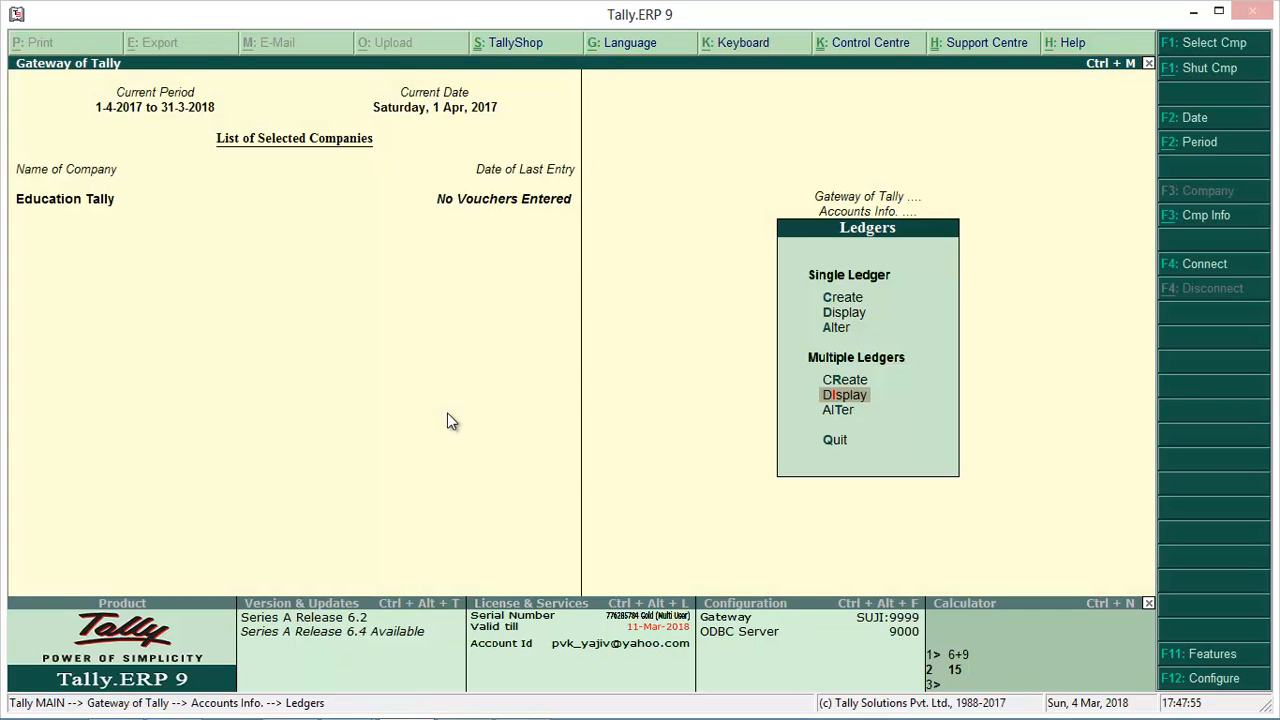
Bring up the list of existing ledgers for displaying a single ledger
key(Up)
key(Up)
key(Up)
key(Return)
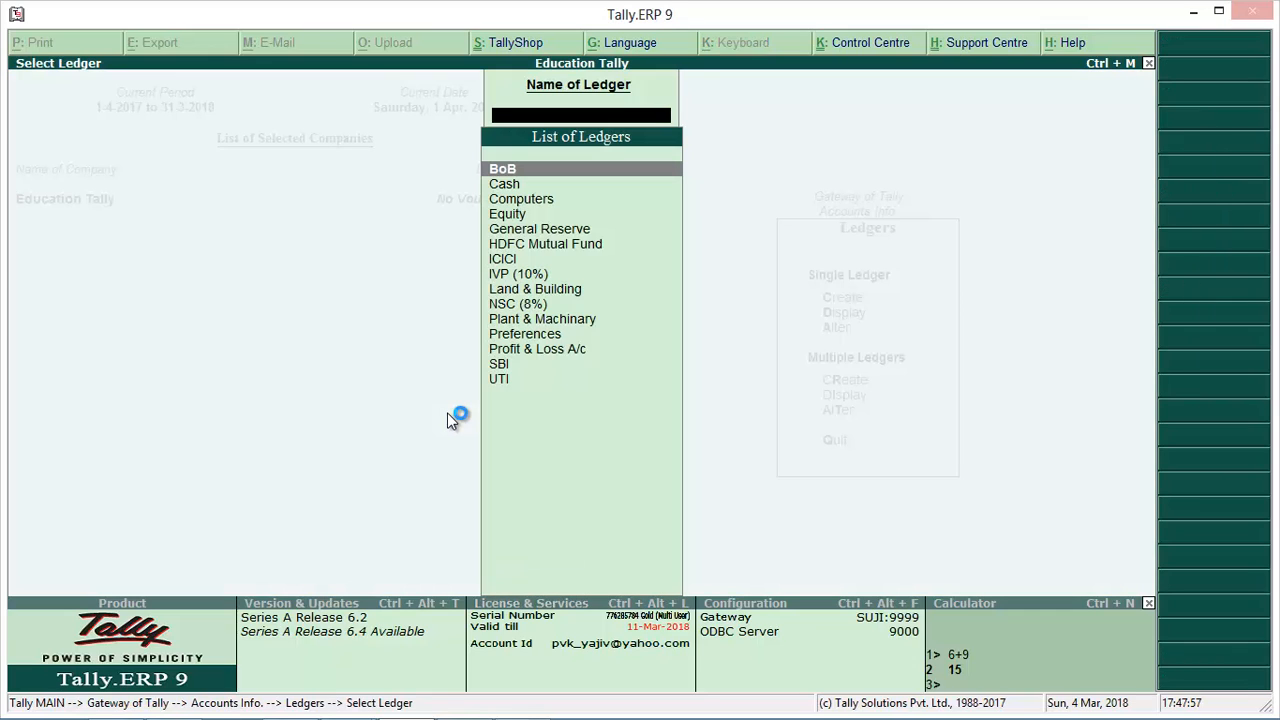